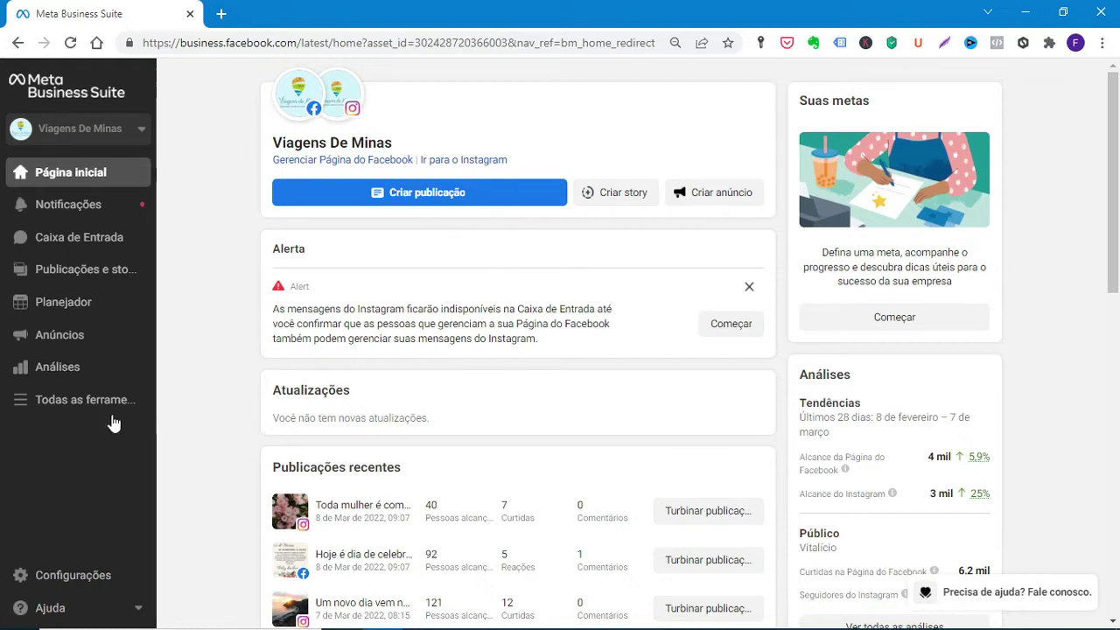
Open the Ads Manager (Gerenciador de Anúncios) from the full list of business tools.
left_click(86, 401)
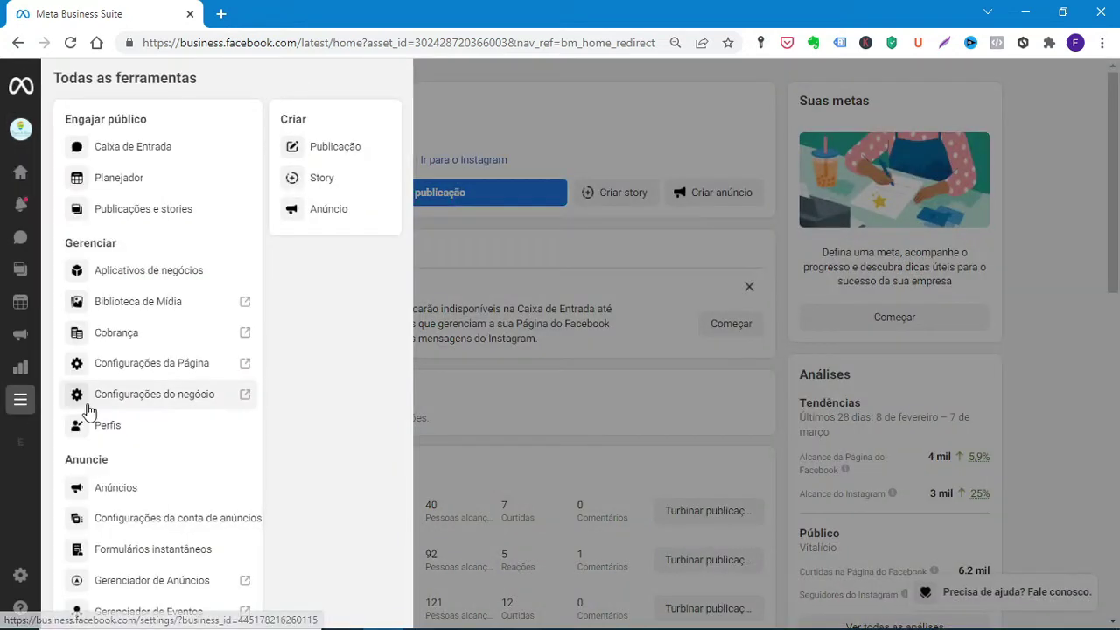
left_click_drag(408, 350, 399, 412)
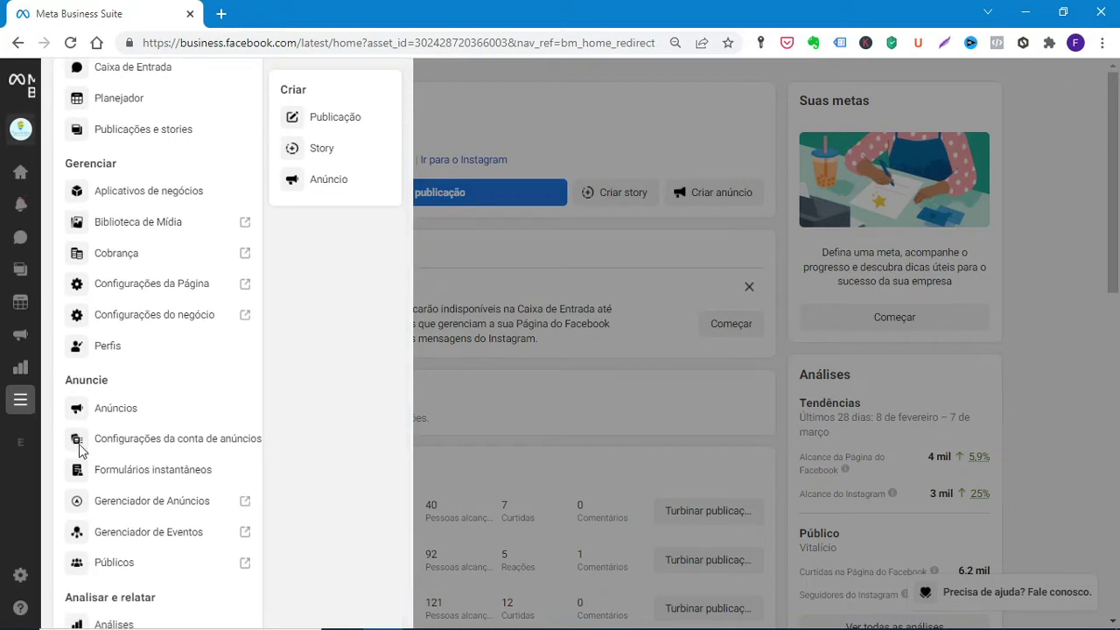
left_click(193, 506)
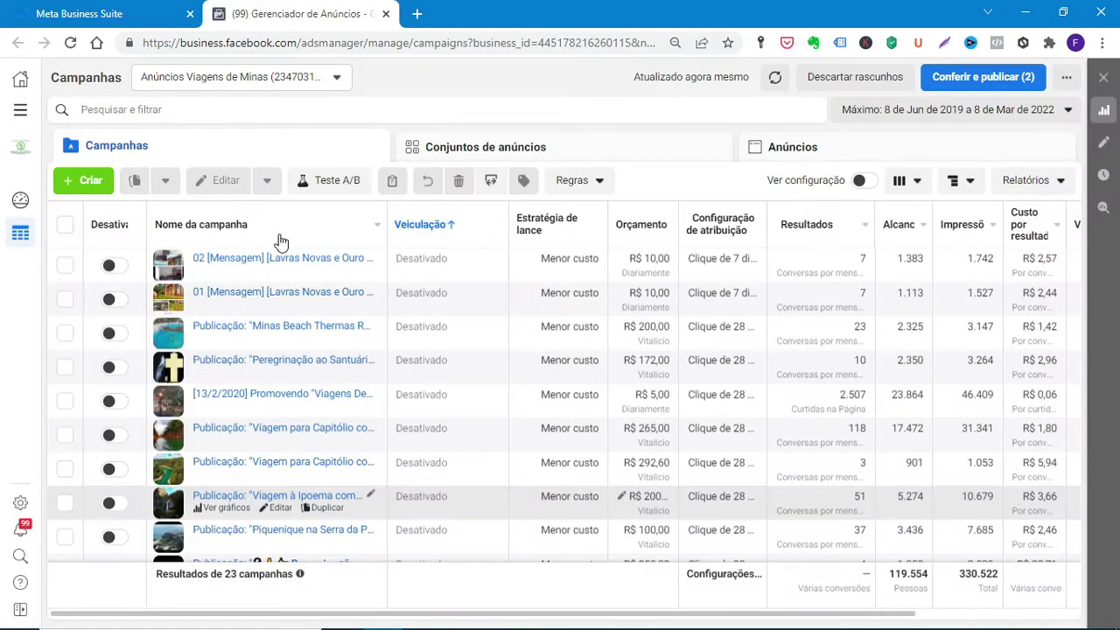
Start creating a new campaign with Engajamento as its objective.
left_click(92, 180)
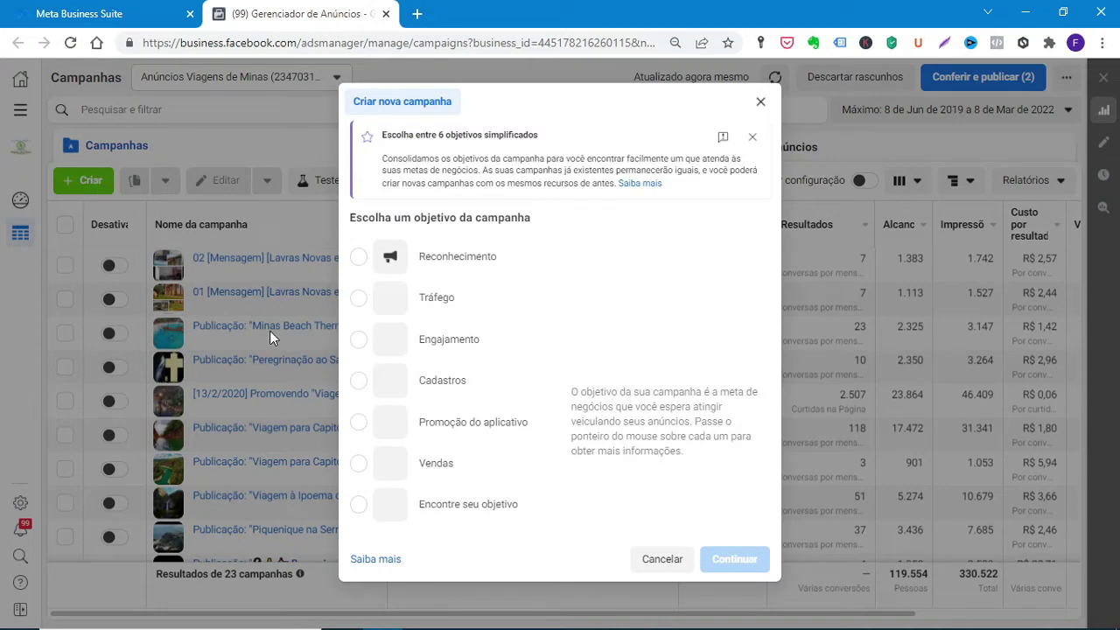
mouse_move(414, 353)
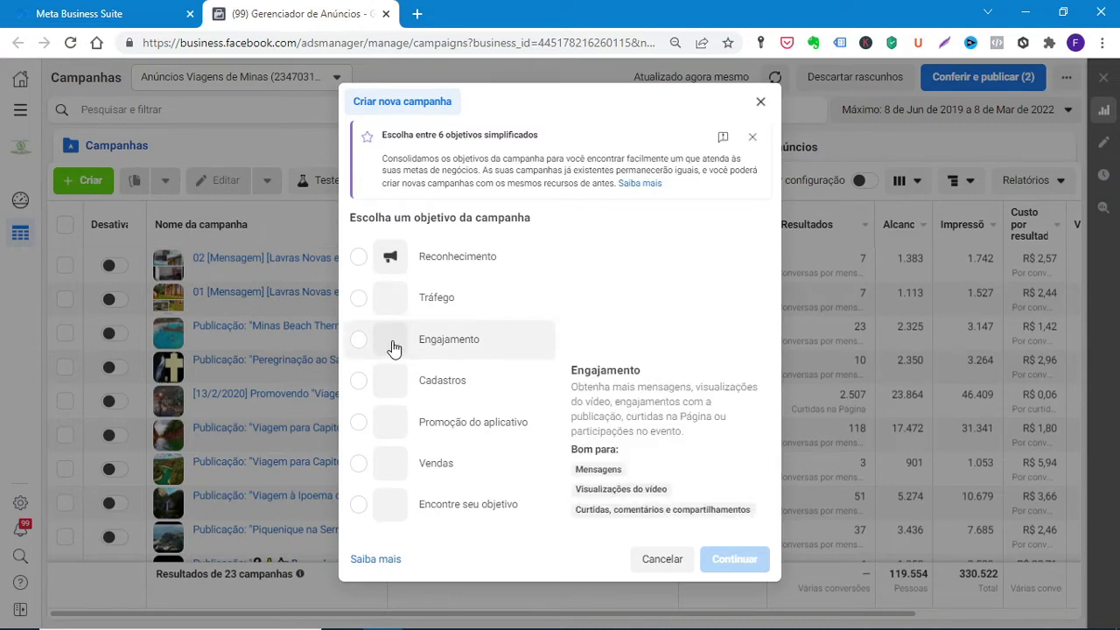
left_click(394, 348)
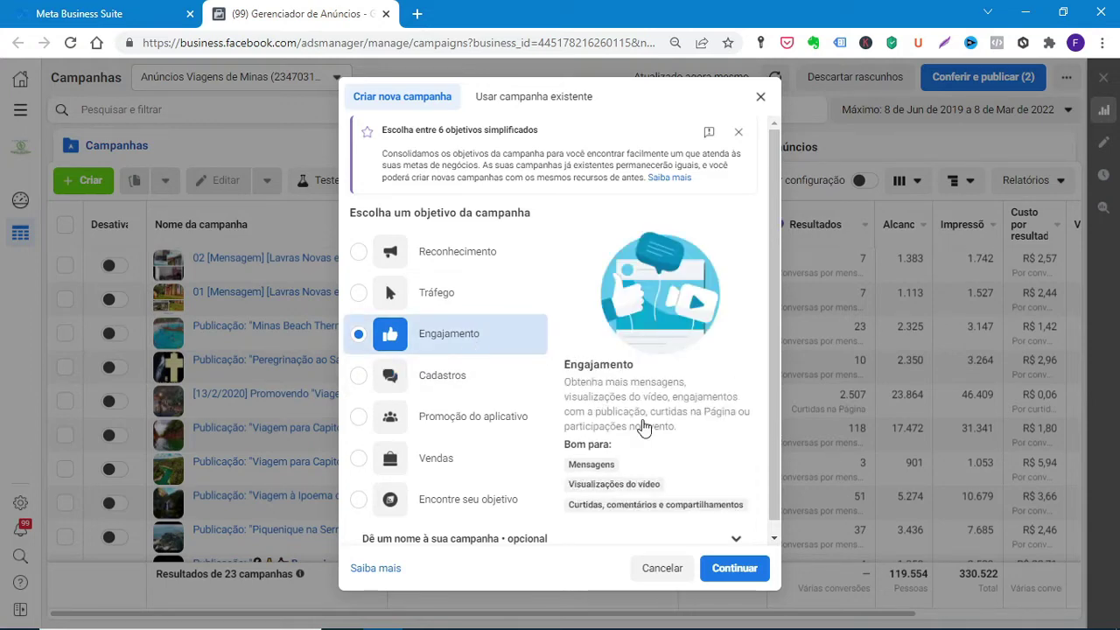
Name the campaign "[08/03/22] [50 Brl Dia] [Campanha Teste Youtube]…", ad set "CA 01 - [Feed Face e Insta] [Aberto]", ad "AD 01 - Imagem 1".
scroll(776, 437, "down", 1)
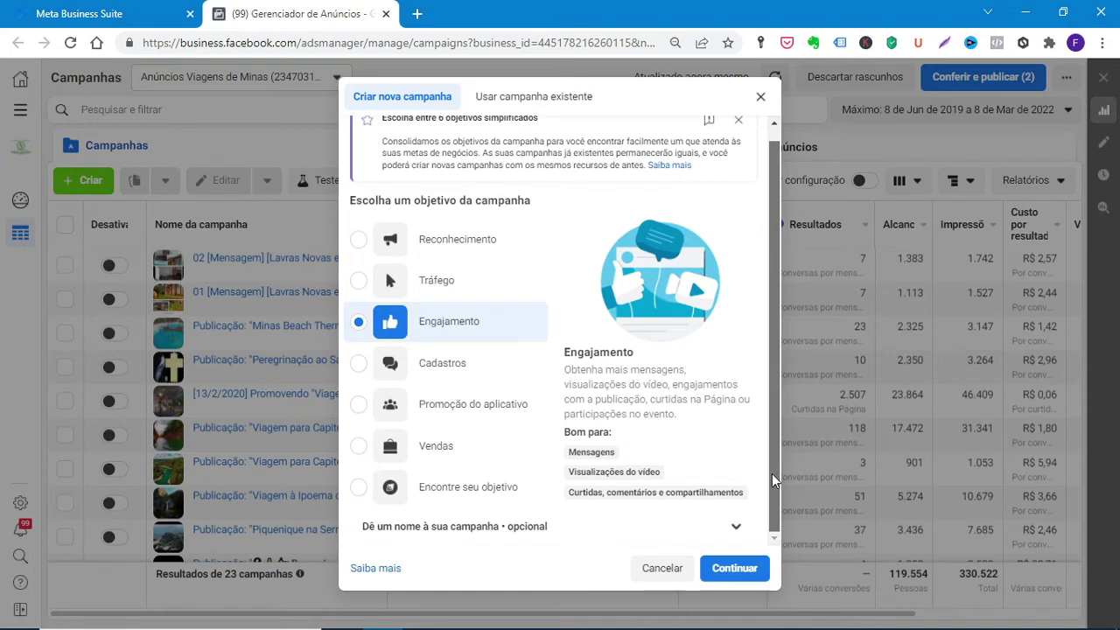
left_click(645, 531)
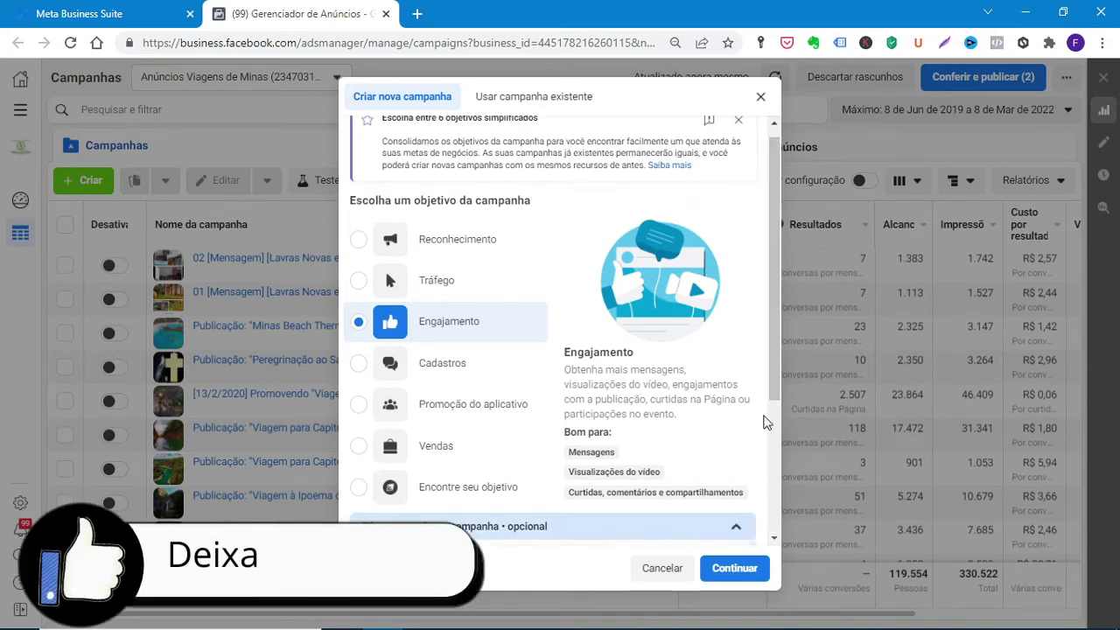
left_click_drag(772, 377, 770, 525)
left_click(552, 378)
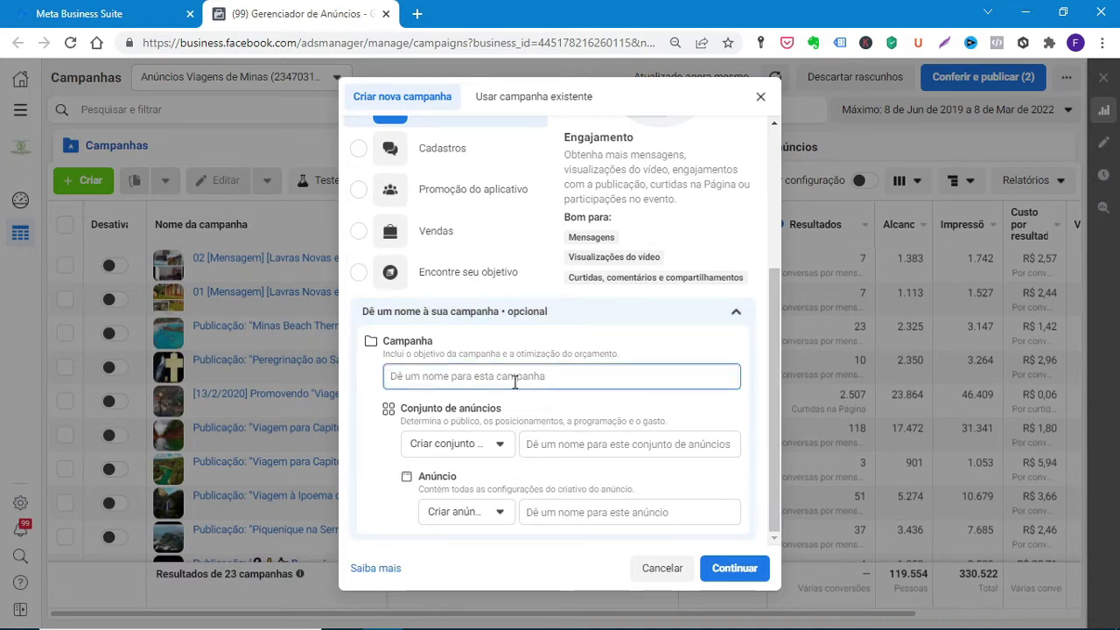
left_click(539, 439)
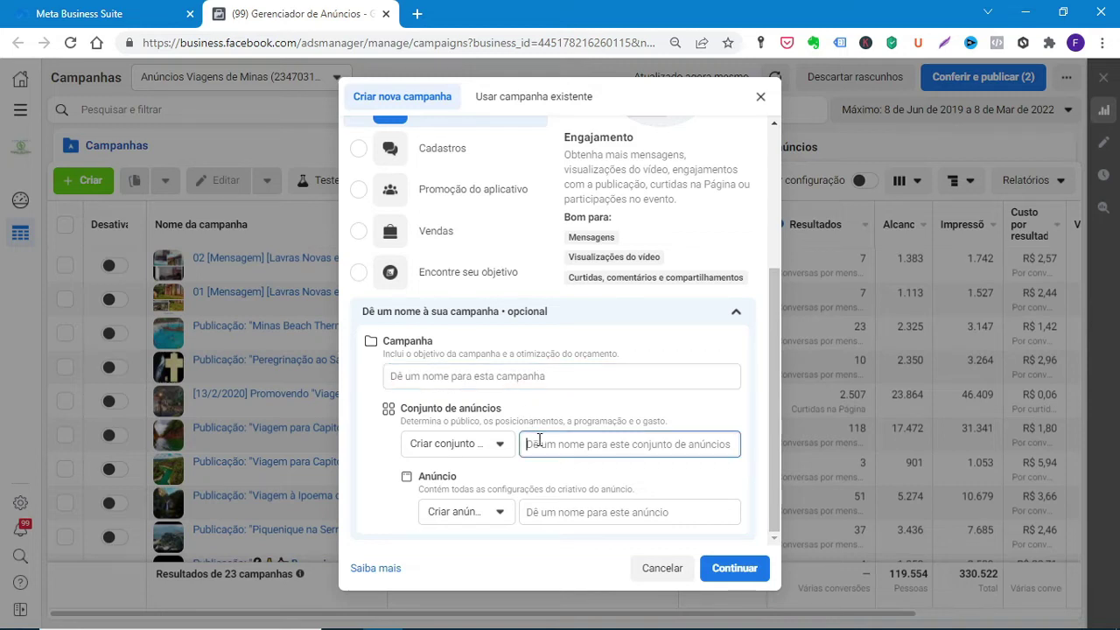
left_click(539, 514)
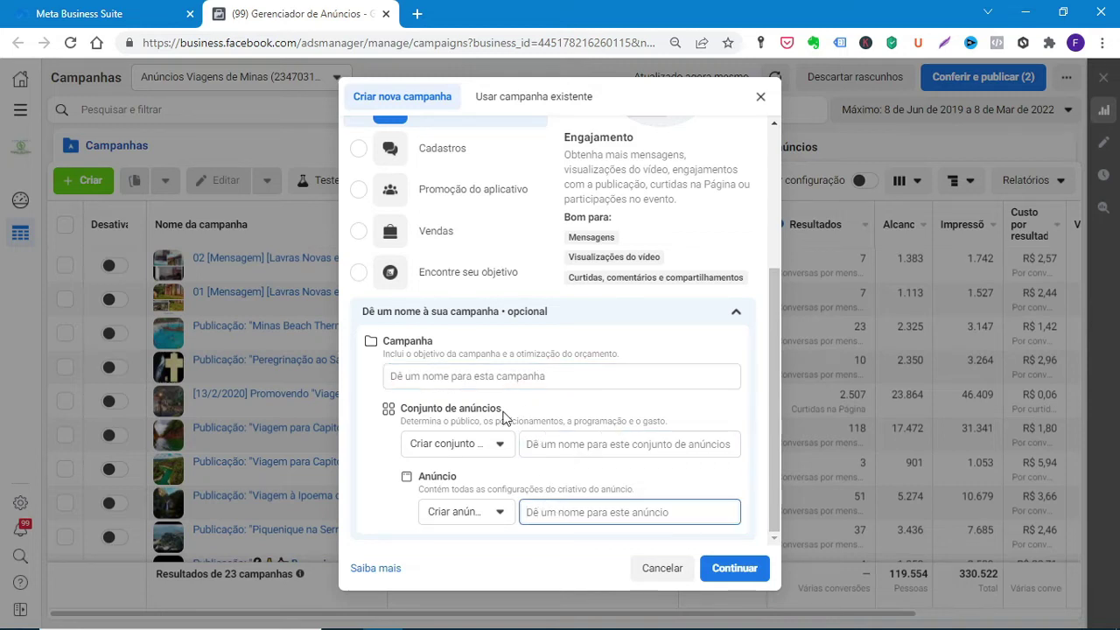
left_click(481, 379)
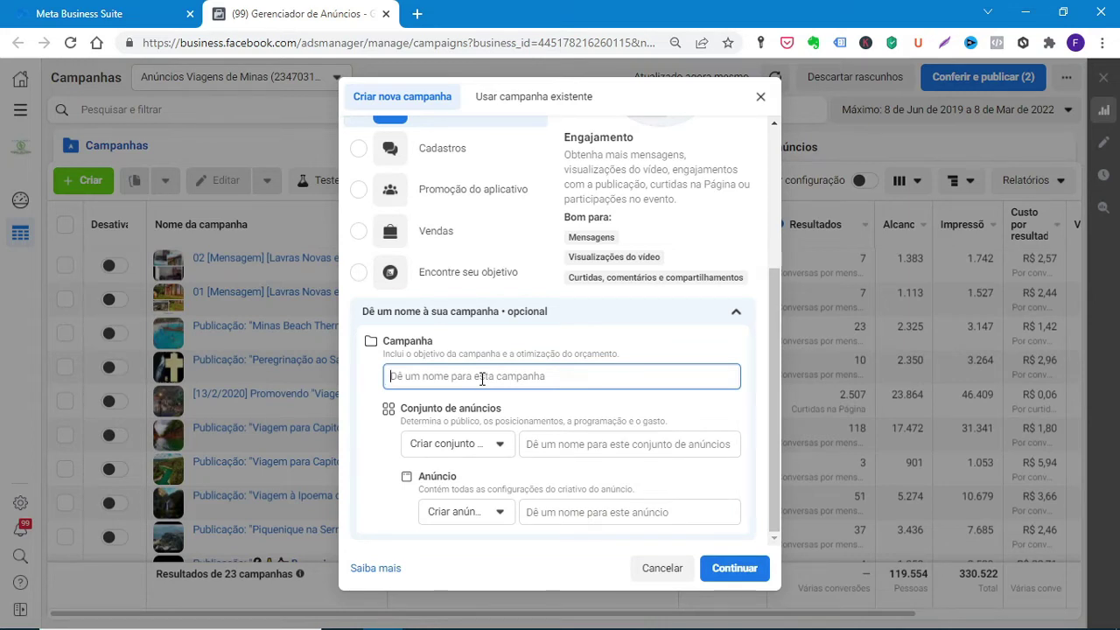
left_click(552, 460)
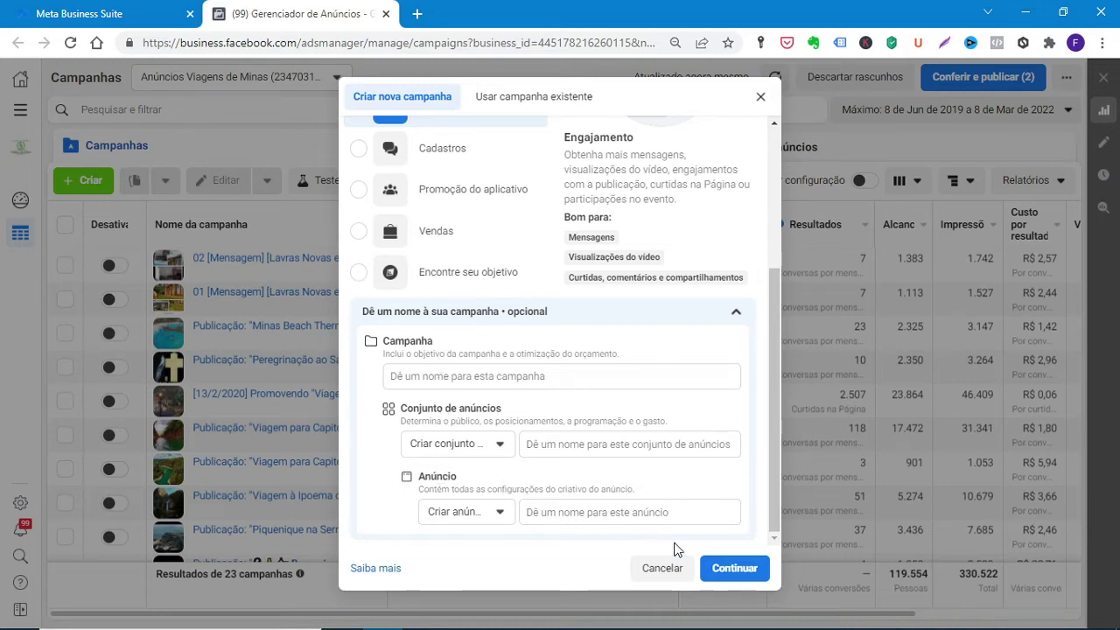
left_click(502, 377)
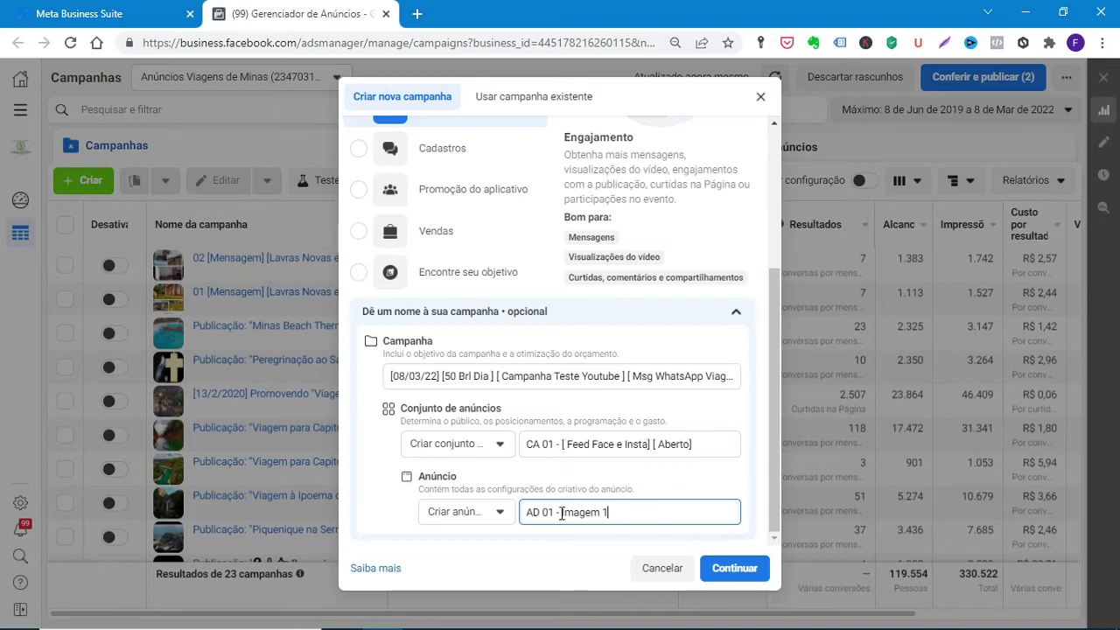
left_click(732, 569)
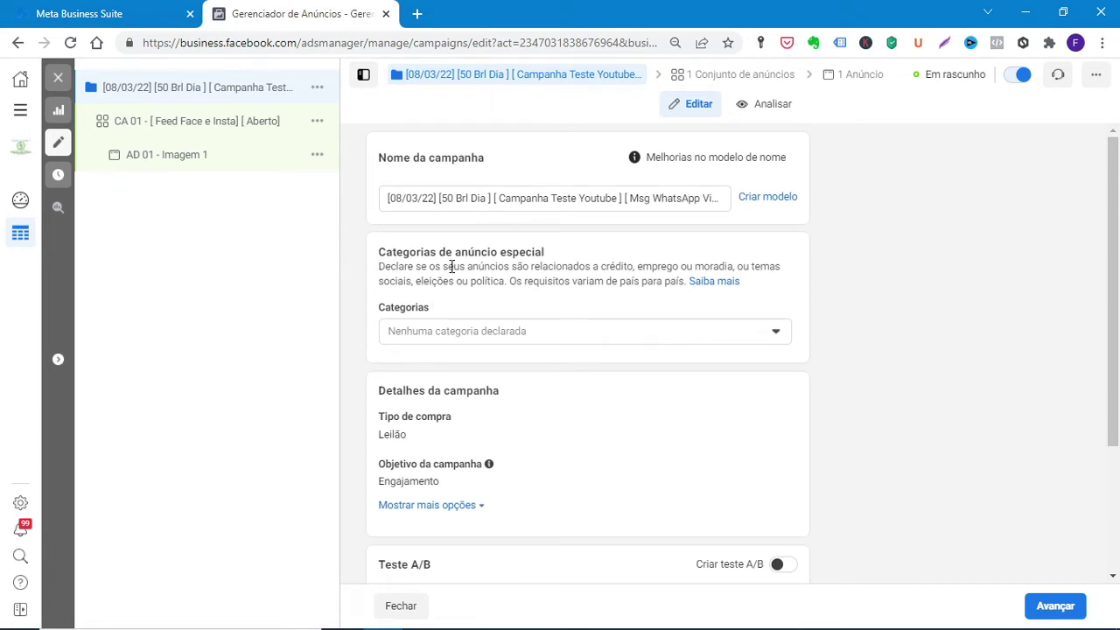
Examine the special ad category choices and the additional options in the campaign details.
left_click(442, 327)
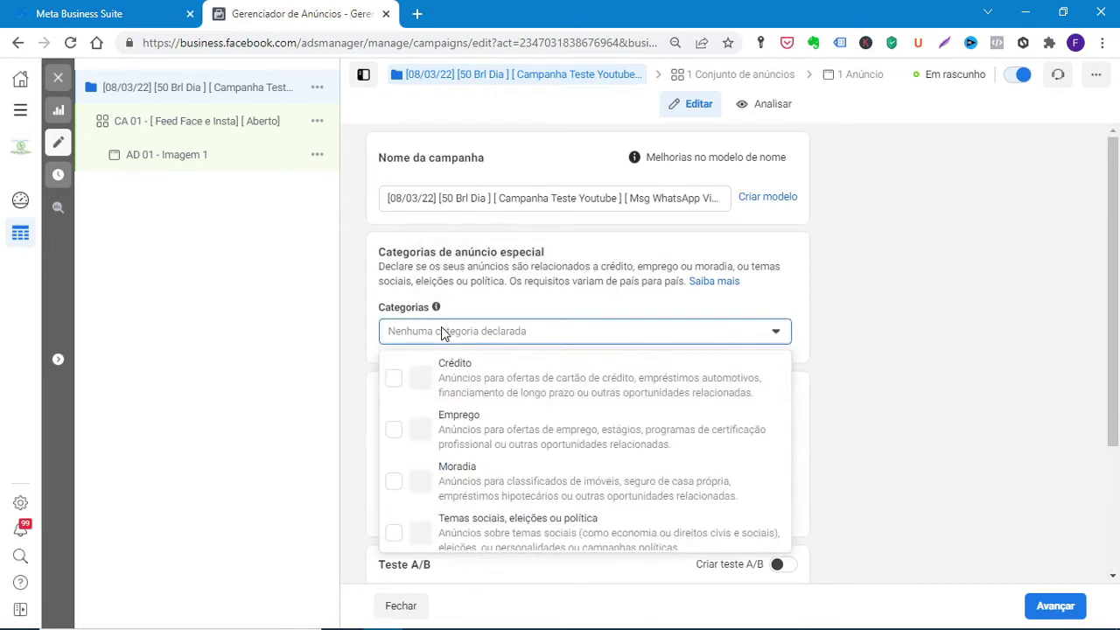
left_click(482, 278)
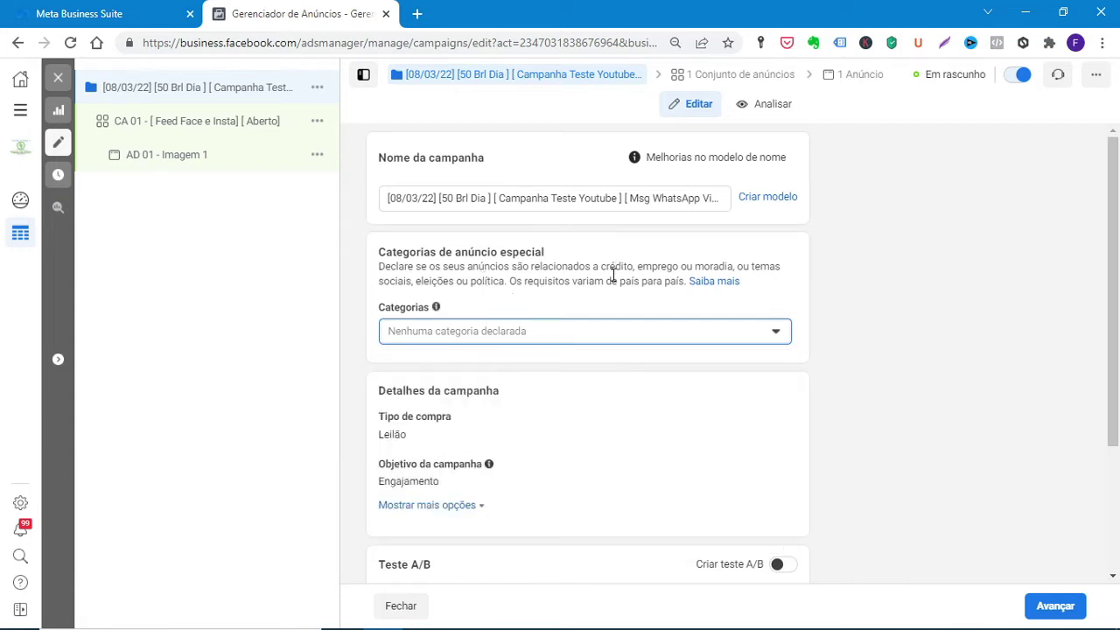
left_click_drag(1109, 251, 1110, 346)
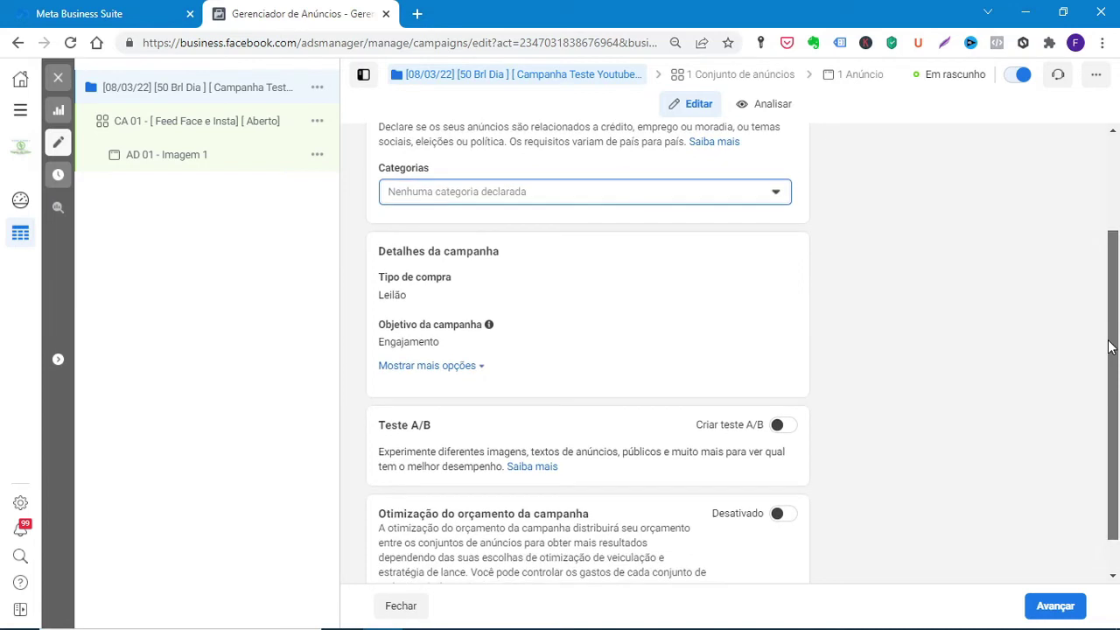
left_click(421, 374)
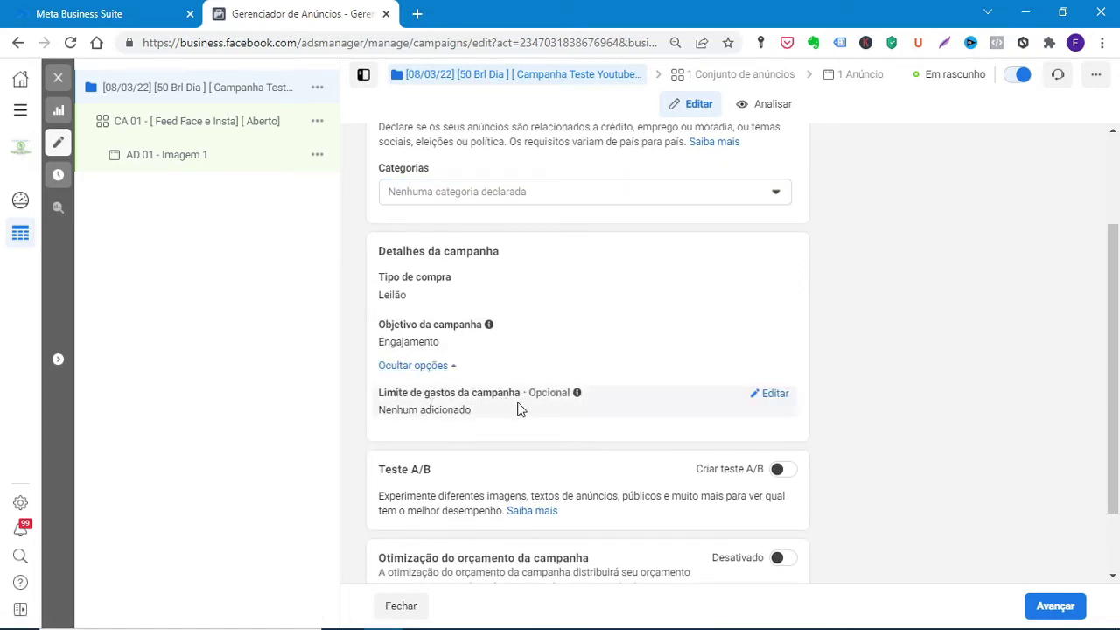
Turn on campaign budget optimization with a daily budget of R$ 50,00 and advance to the ad set settings.
left_click_drag(1118, 311, 1113, 367)
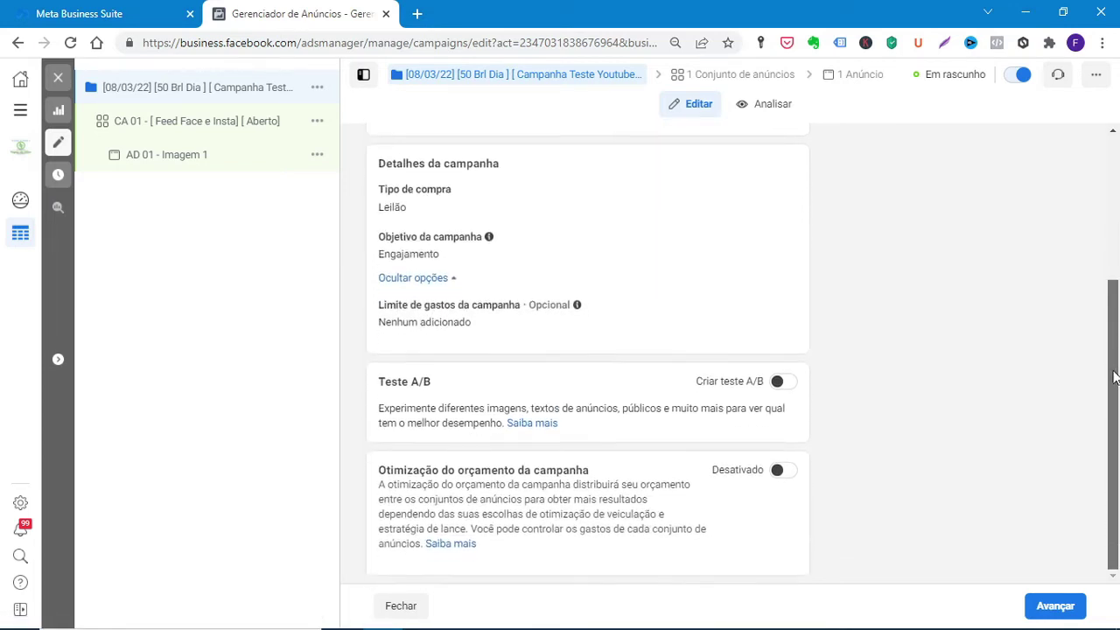
left_click(787, 472)
left_click_drag(1113, 386, 1112, 461)
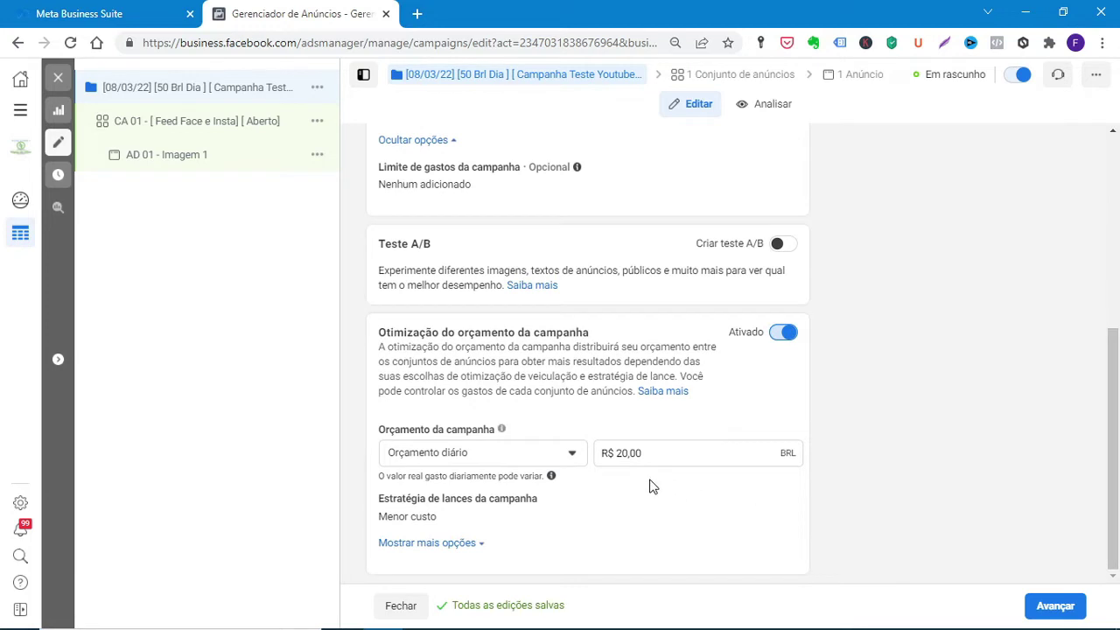
left_click(621, 452)
double_click(621, 452)
type("40")
double_click(621, 452)
type("50")
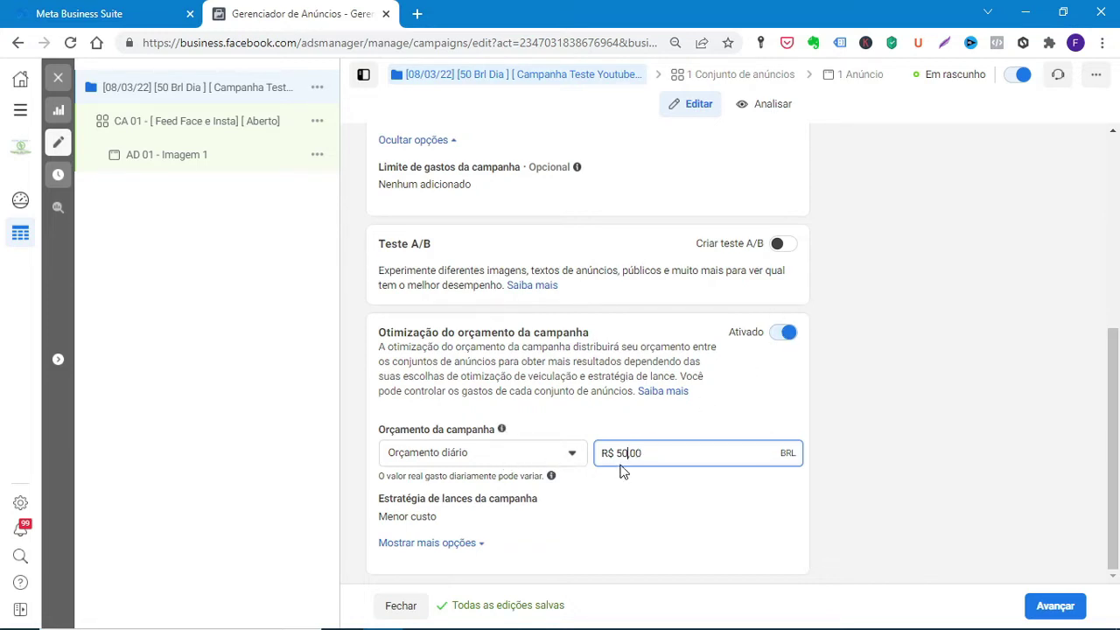
left_click(548, 454)
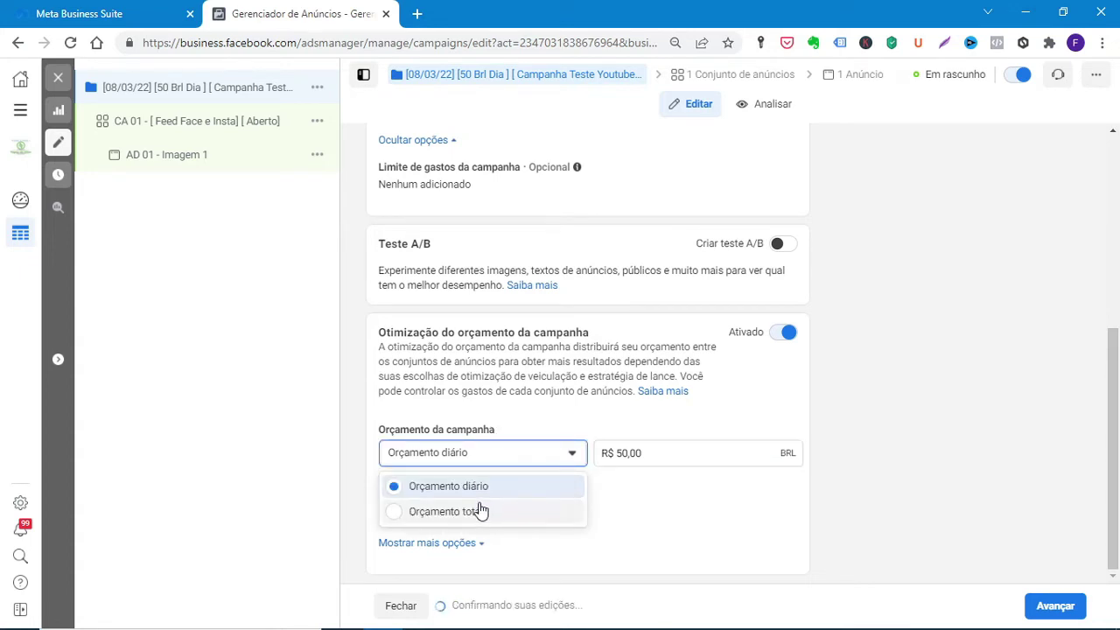
left_click(515, 420)
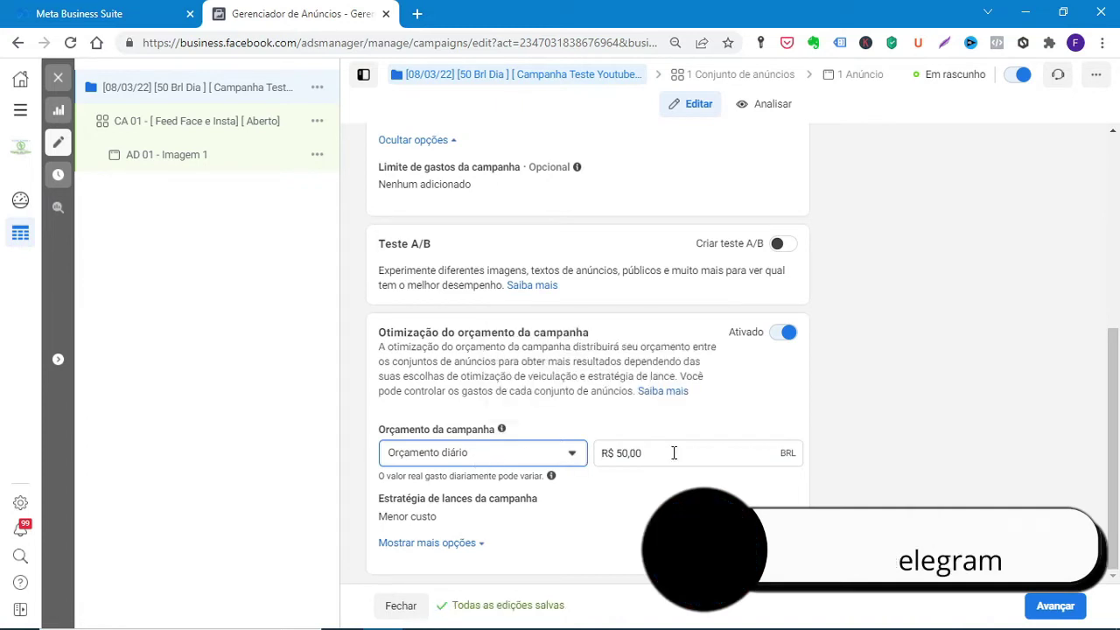
left_click(1052, 610)
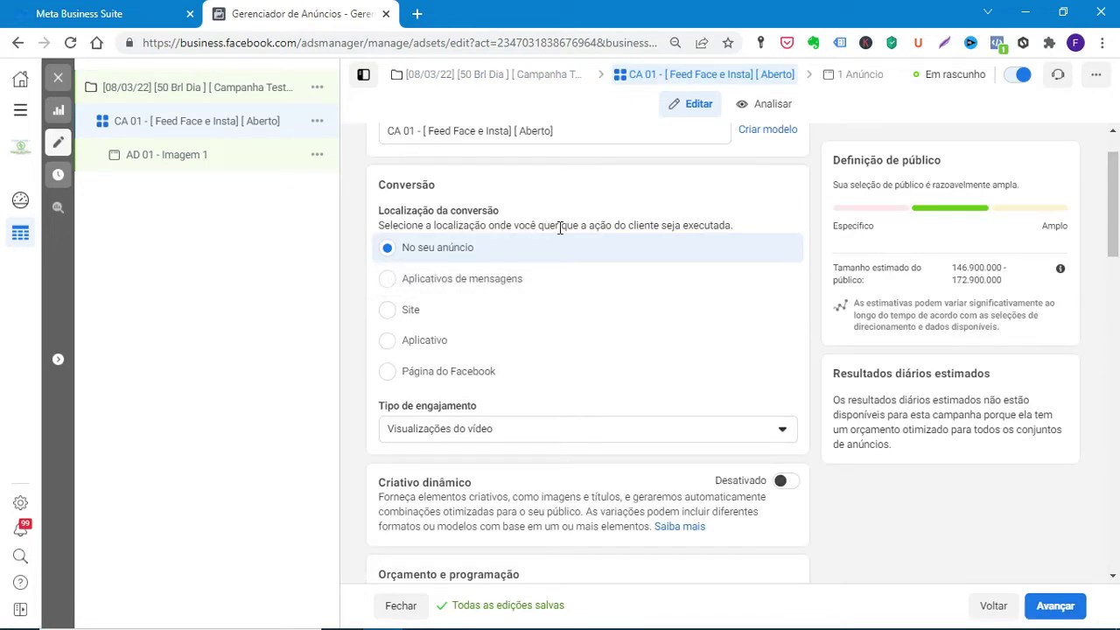
Set the ad set's conversion location to Aplicativos de mensagens and review its WhatsApp and linked account settings.
mouse_move(468, 293)
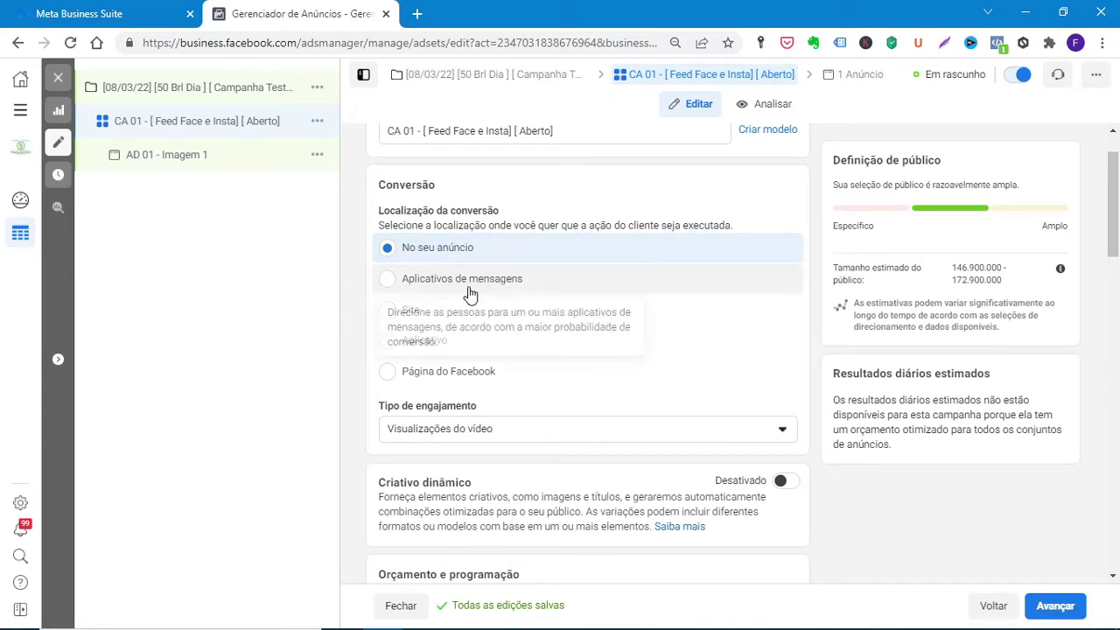
left_click(388, 280)
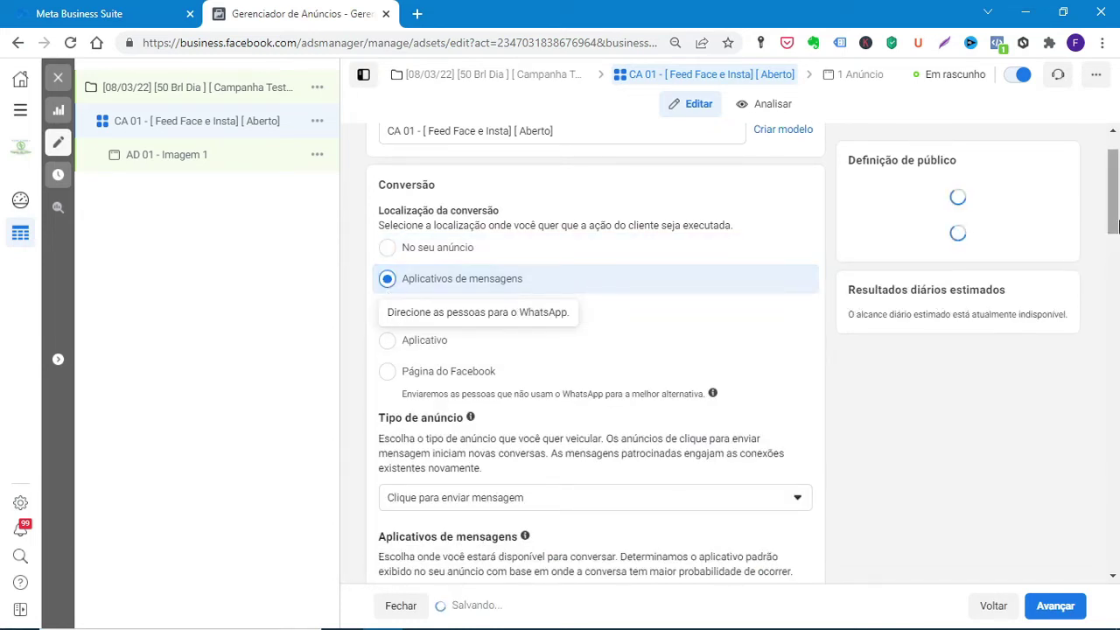
scroll(605, 307, "down", 2)
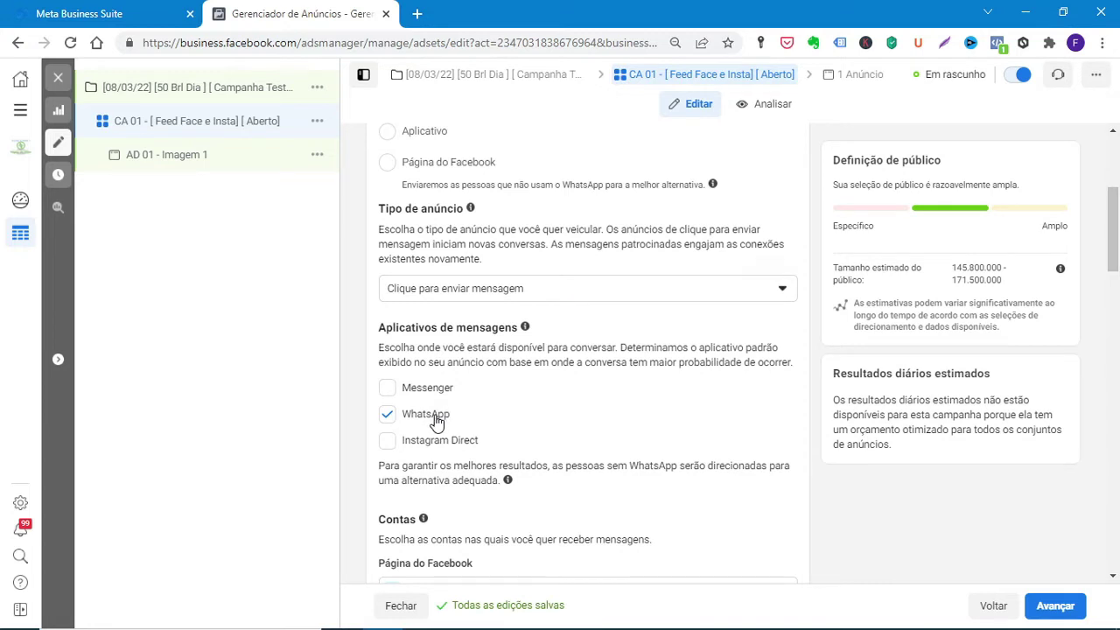
left_click_drag(1116, 229, 1114, 269)
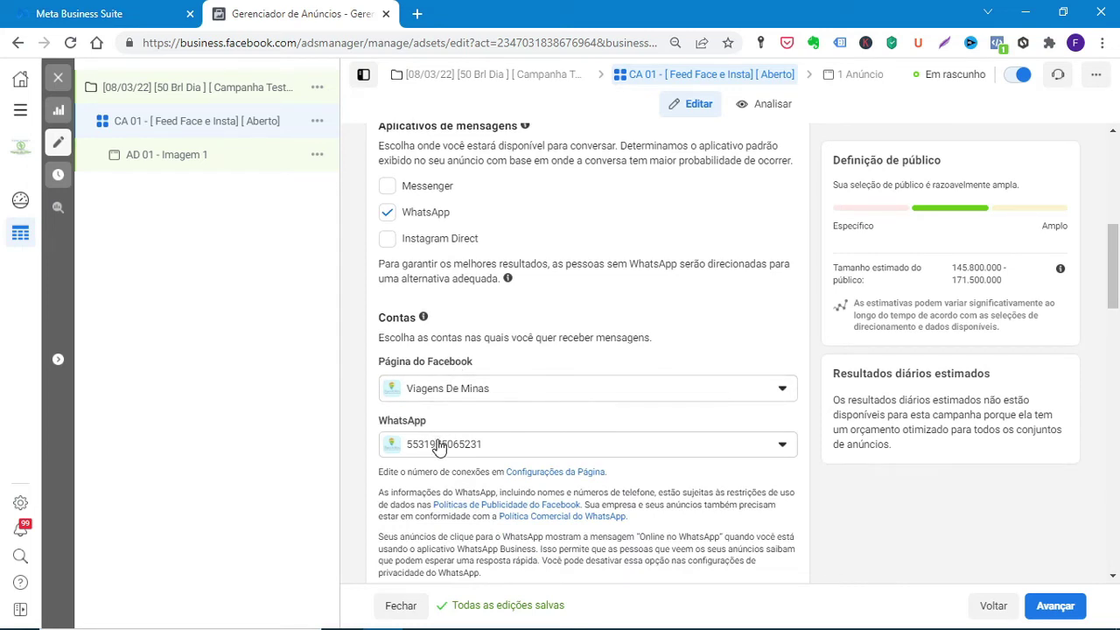
Schedule the ad set to start on 9/3/2022 at 00:17.
left_click_drag(1113, 273, 1115, 337)
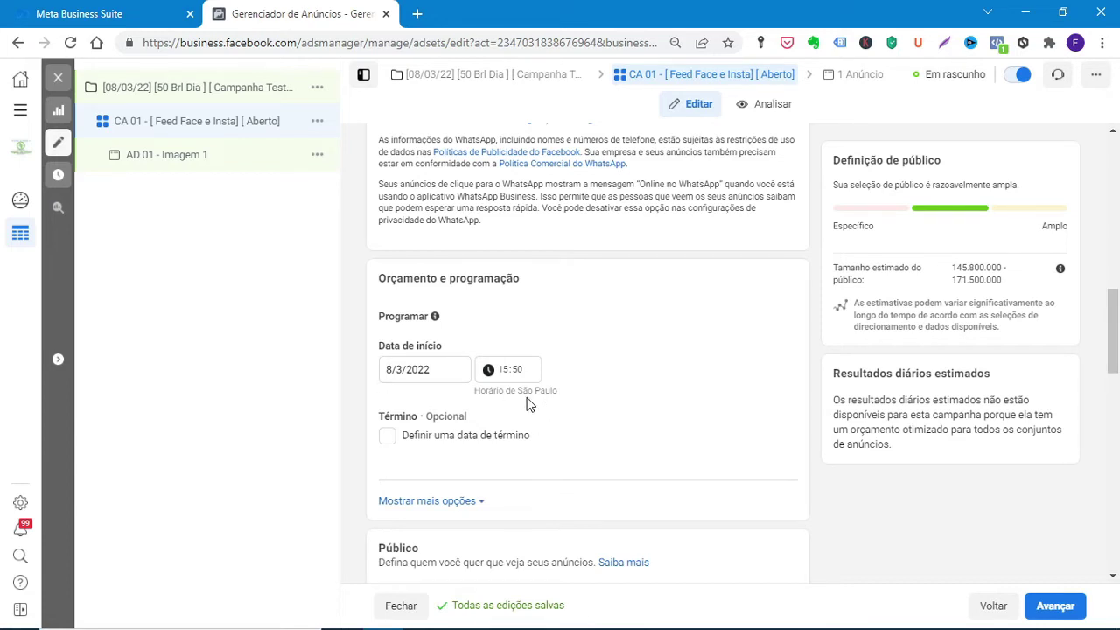
left_click(389, 371)
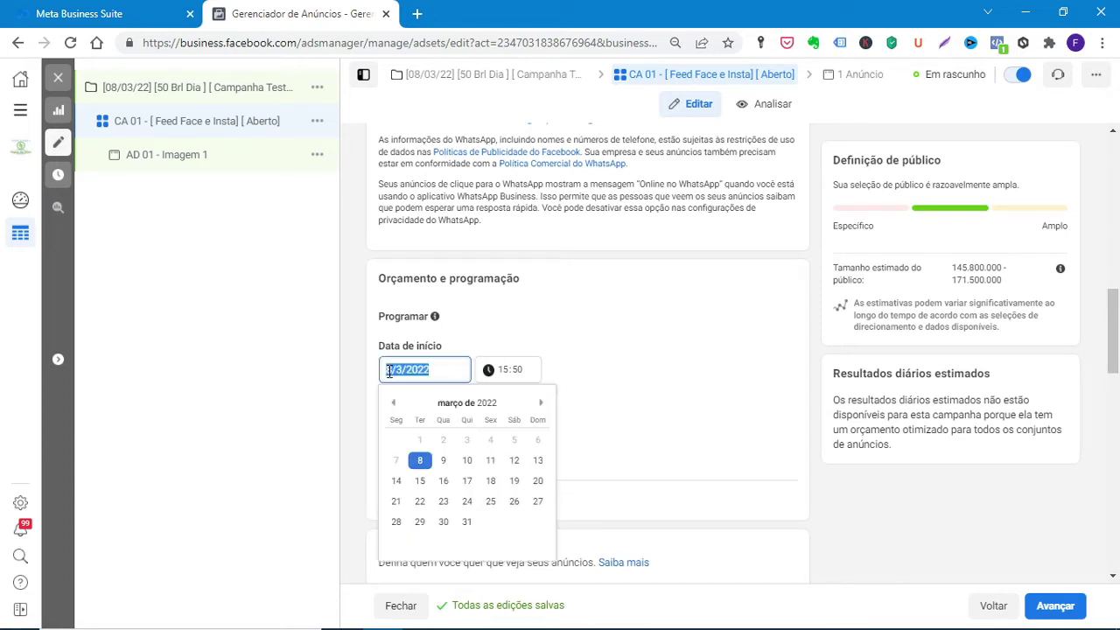
left_click(442, 460)
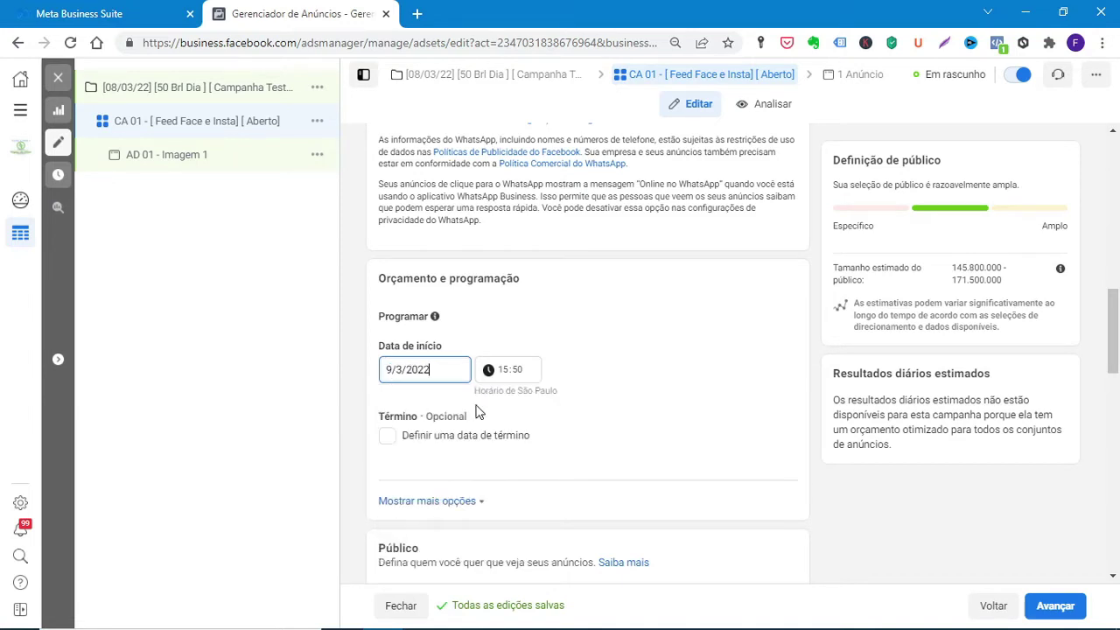
left_click(503, 375)
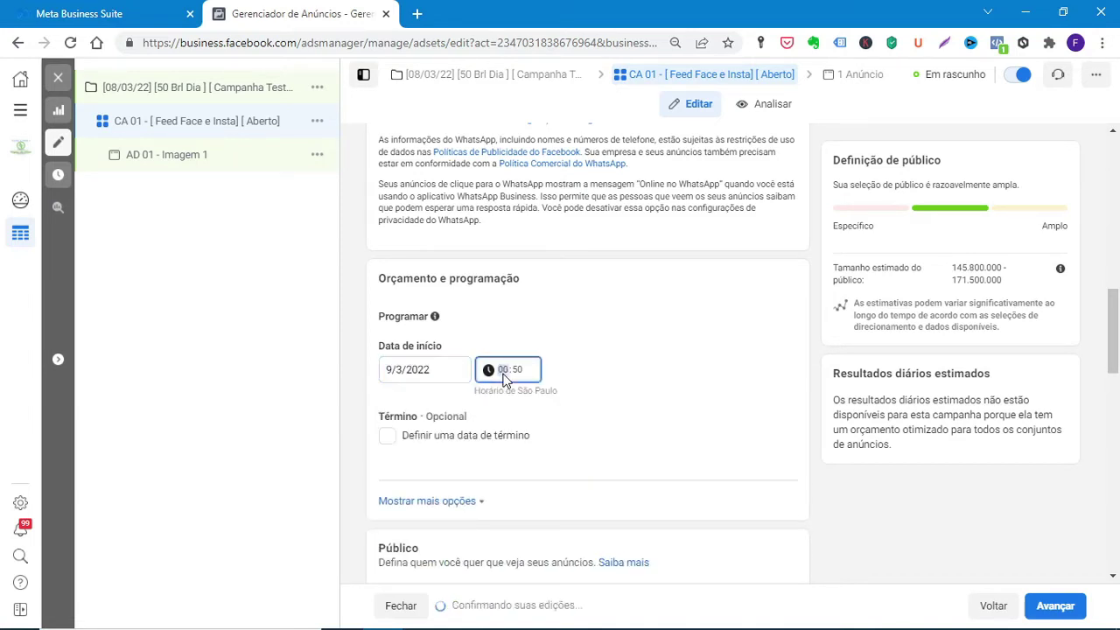
left_click(518, 375)
type("17")
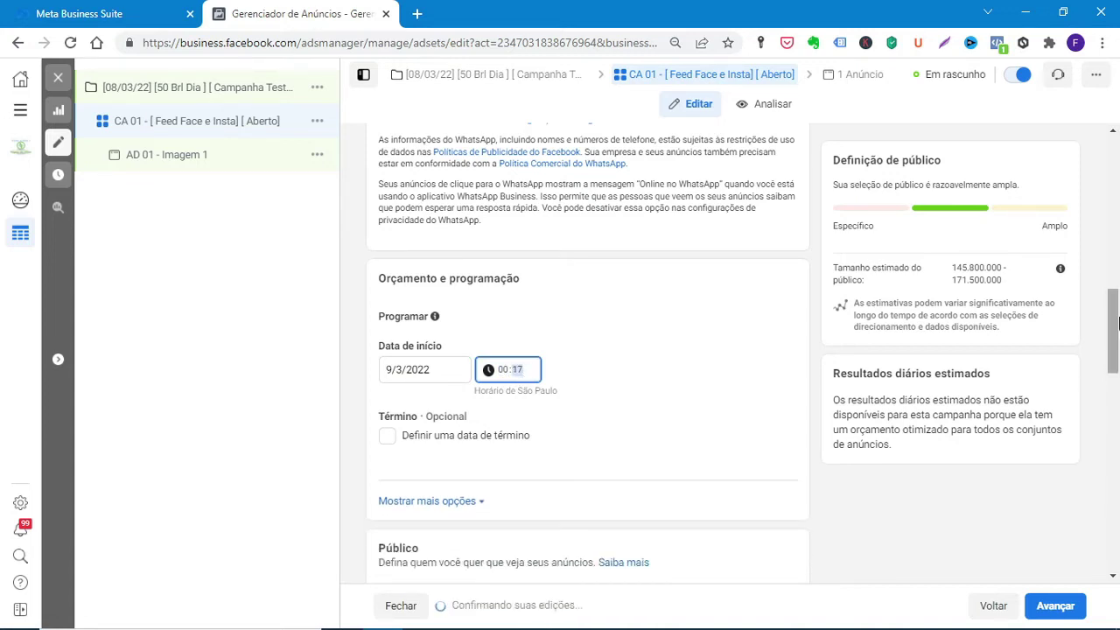
left_click_drag(1117, 323, 1117, 337)
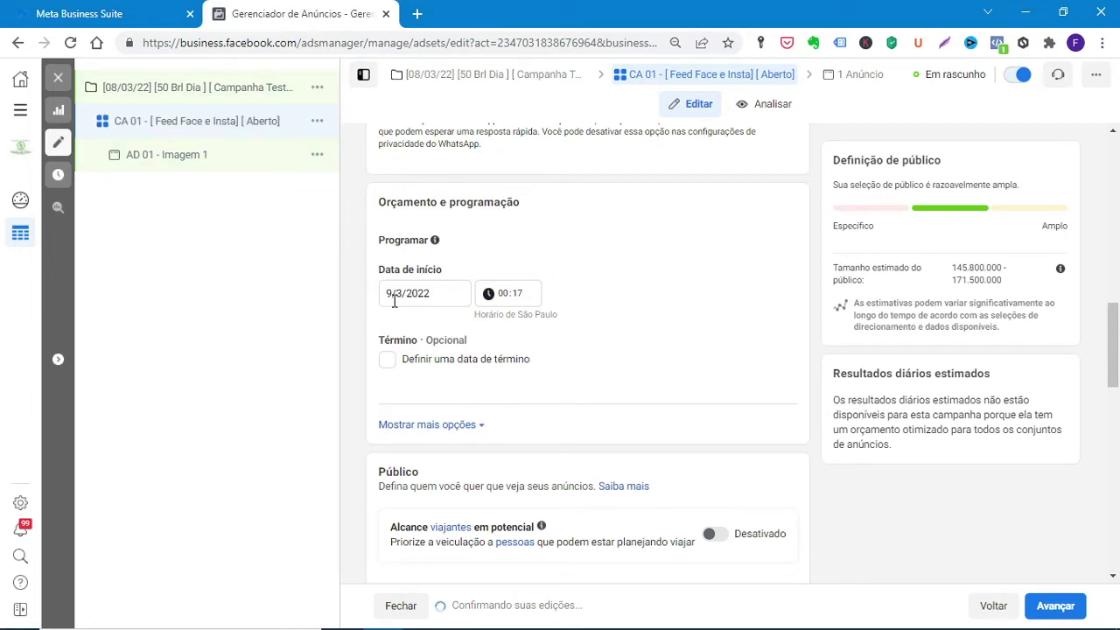
Show the additional budget and schedule options and enable Alcance viajantes em potencial for the ad set's audience.
left_click(432, 429)
scroll(617, 394, "down", 3)
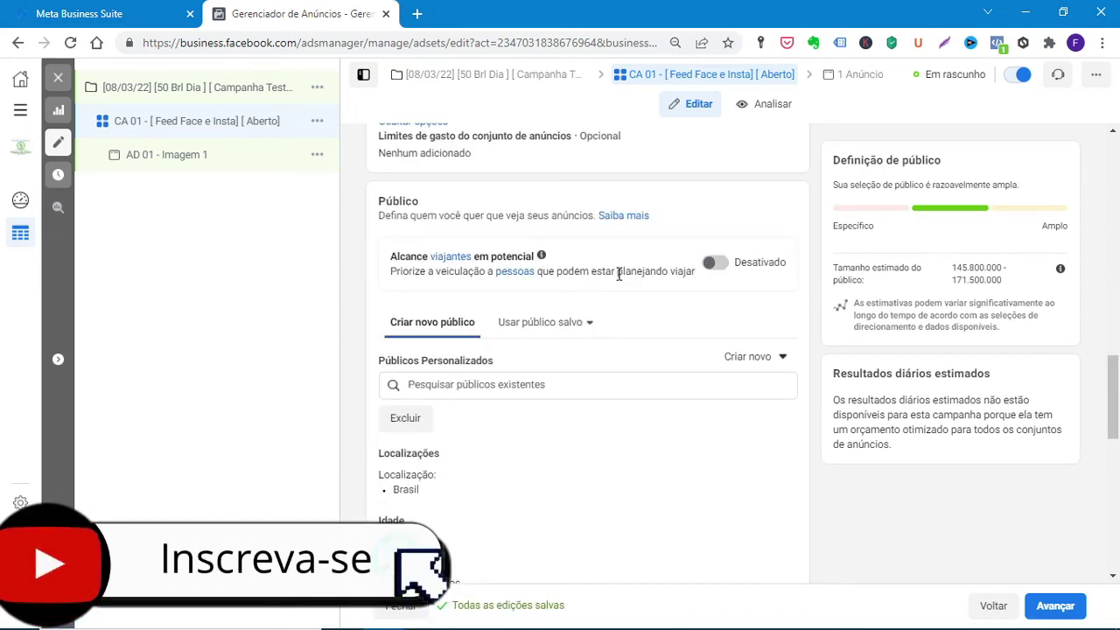
mouse_move(690, 262)
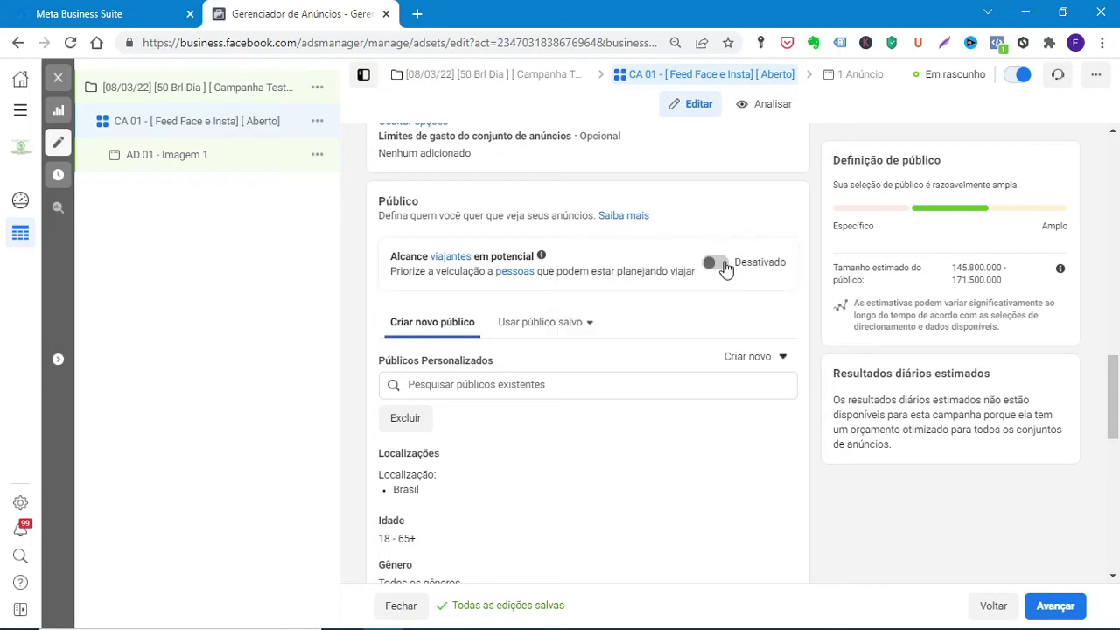
left_click(722, 264)
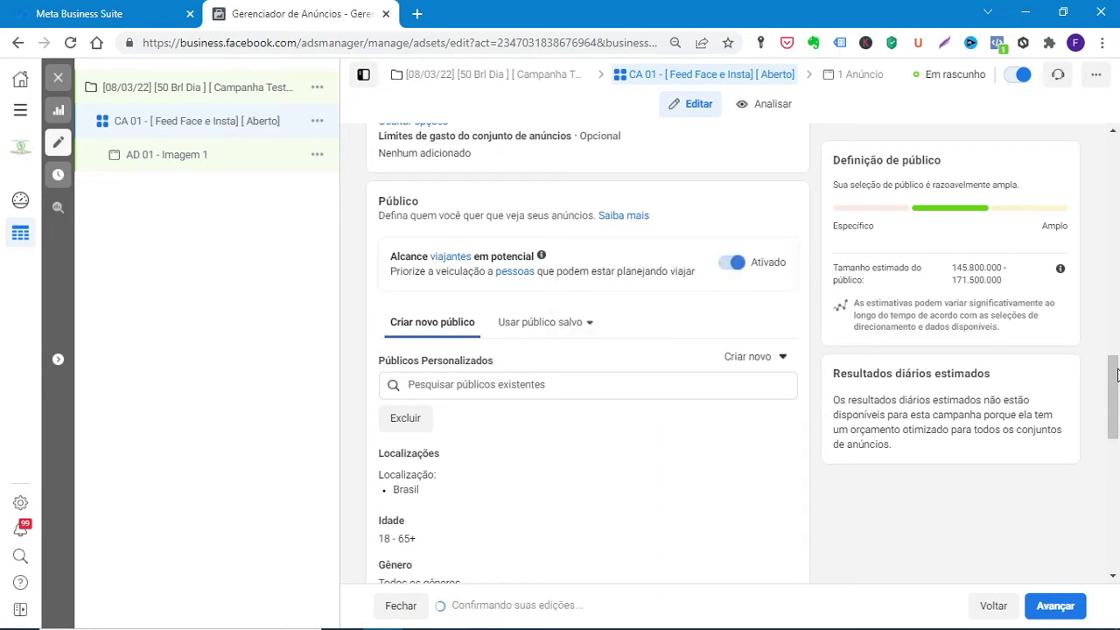
Examine the ad set's audience, placement and delivery optimization settings, including the additional charging options.
left_click_drag(1114, 381, 1115, 411)
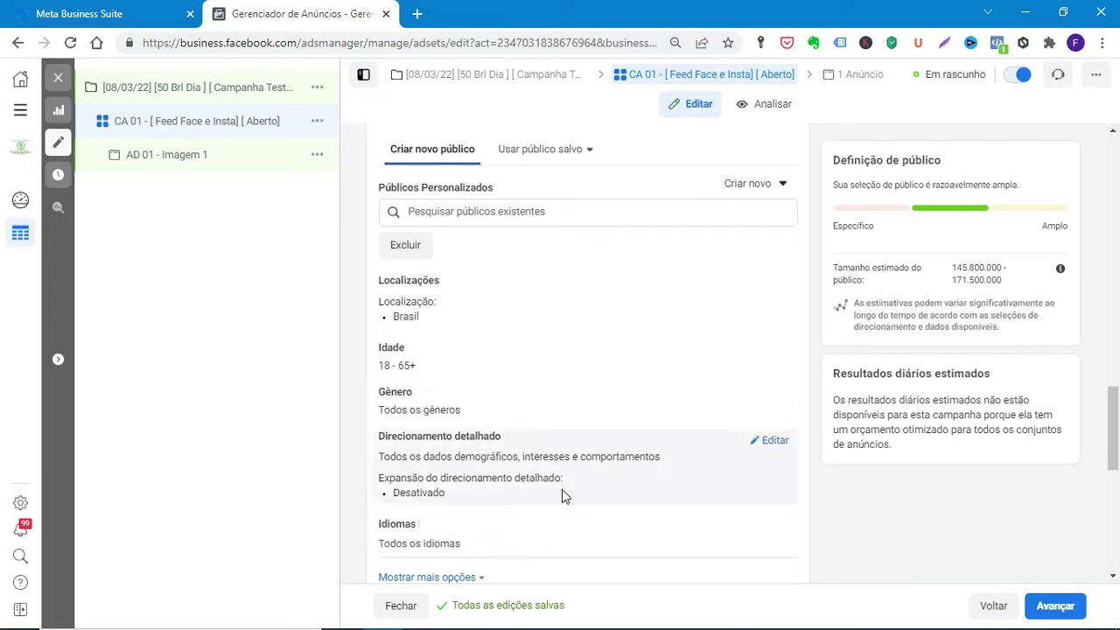
left_click_drag(1113, 461, 1111, 534)
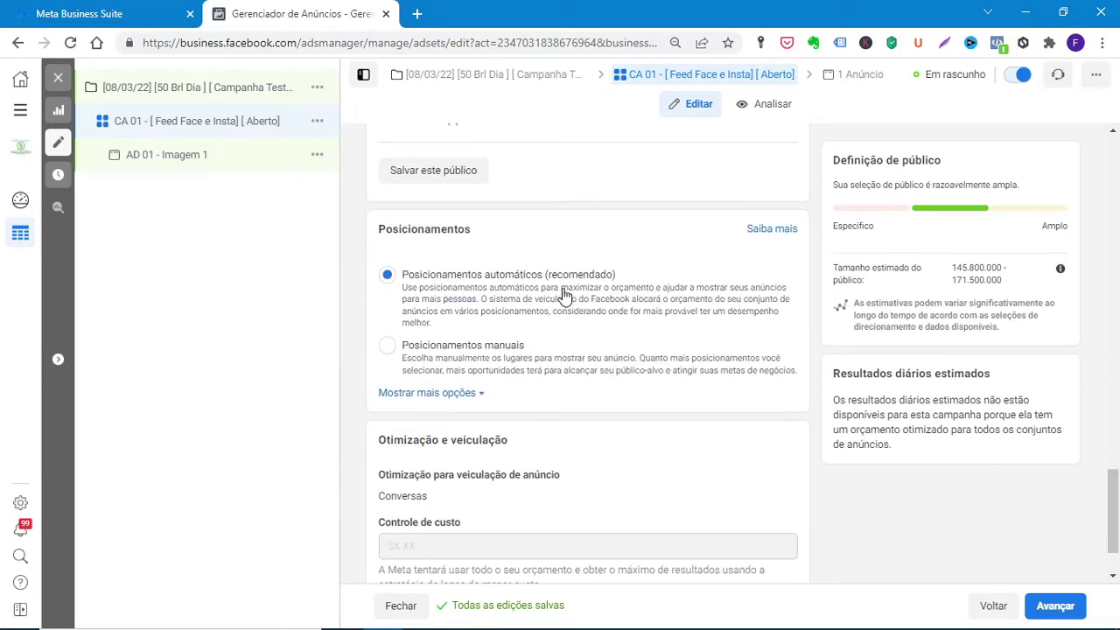
scroll(761, 512, "down", 1)
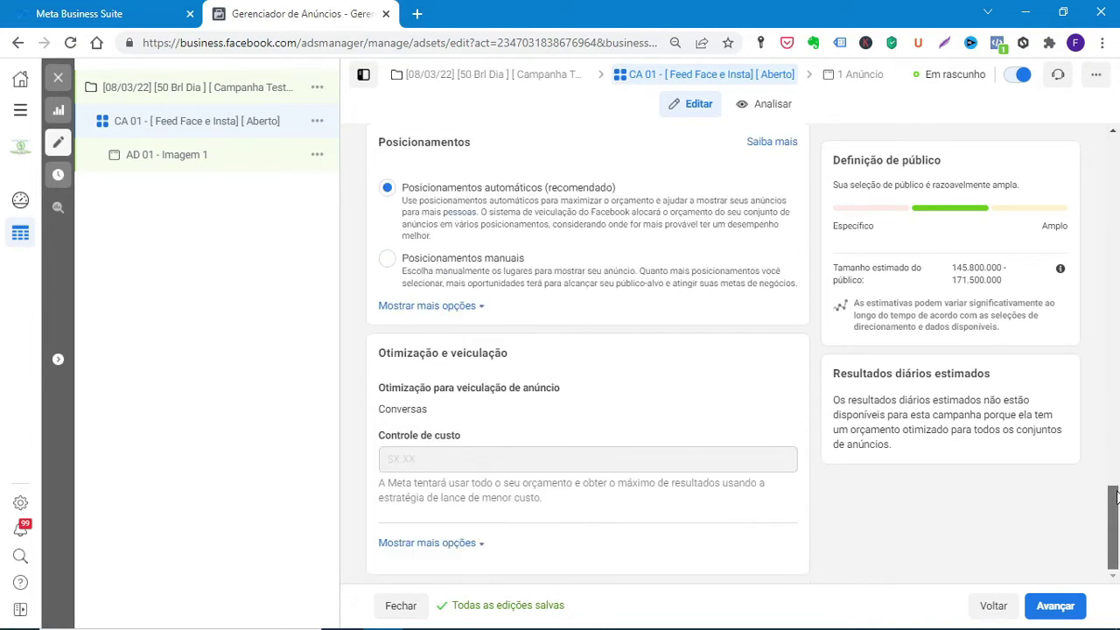
left_click(459, 542)
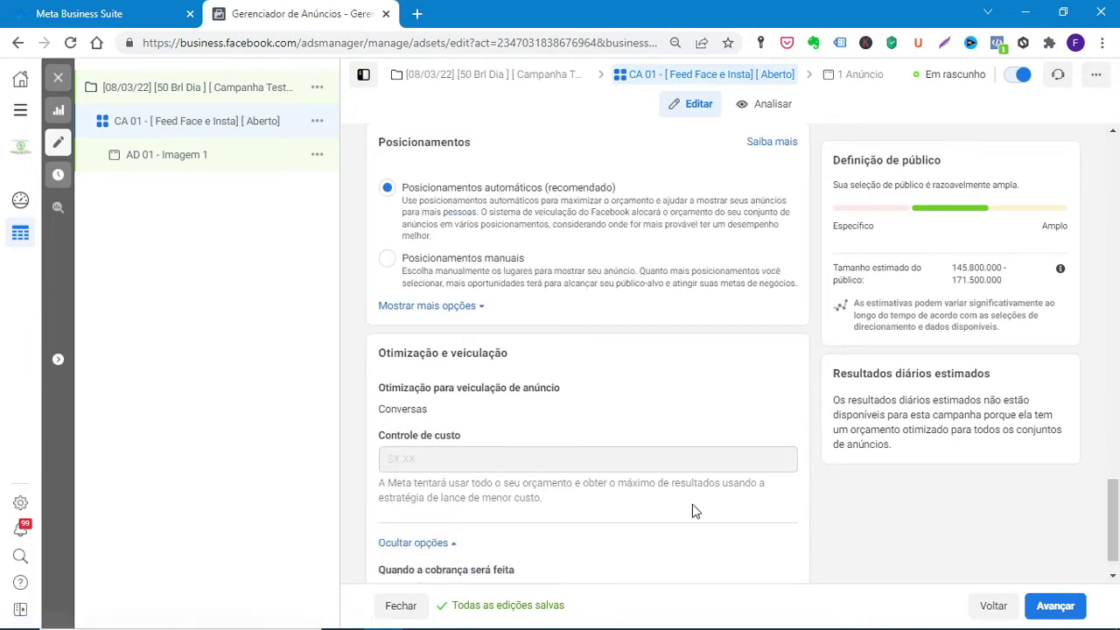
left_click_drag(1111, 503, 1111, 535)
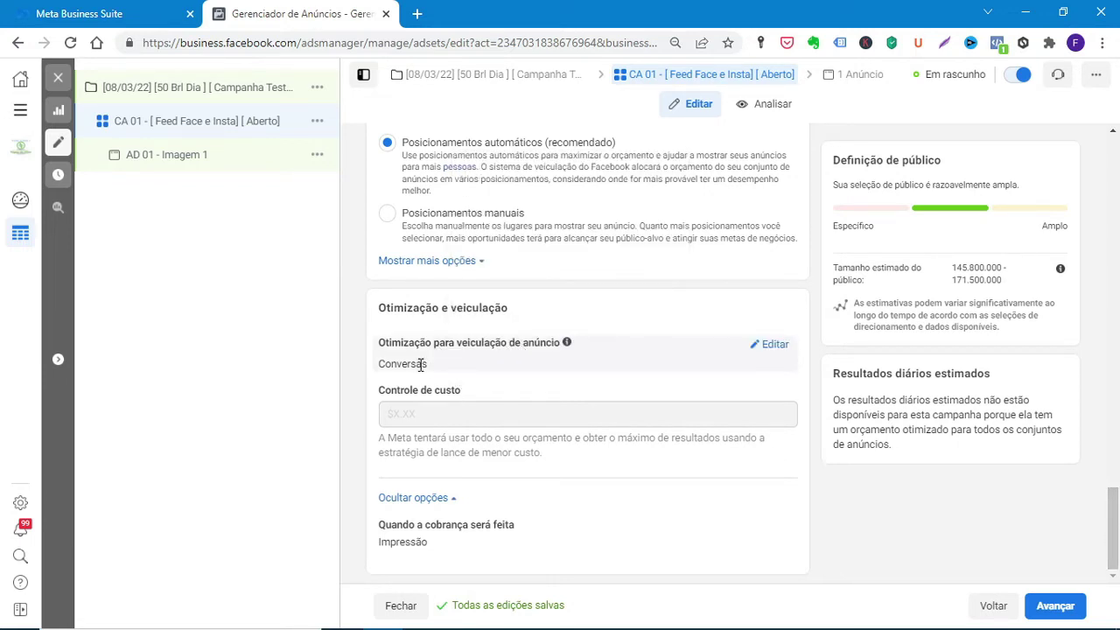
left_click_drag(430, 365, 380, 366)
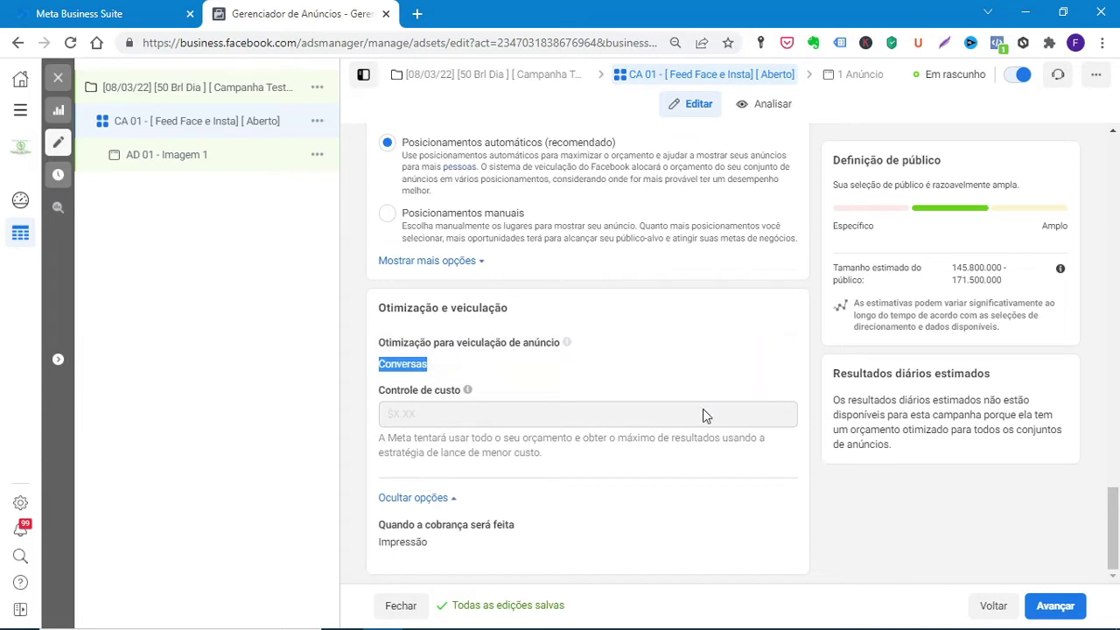
Advance to the ad settings and select viagensdeminas as the ad's Instagram account.
left_click(1054, 606)
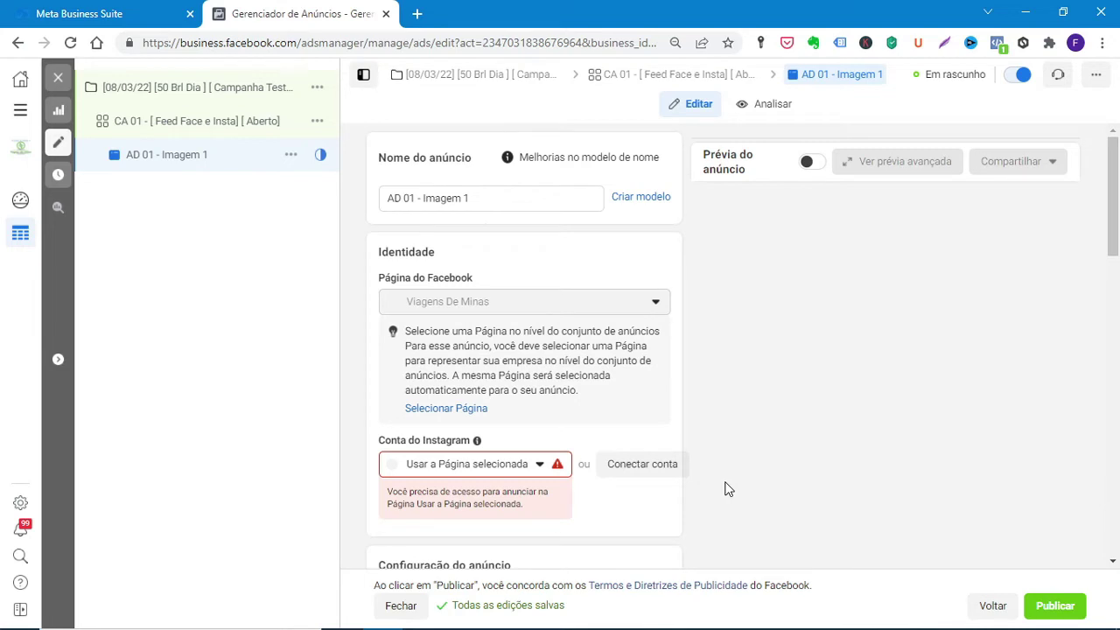
left_click(486, 472)
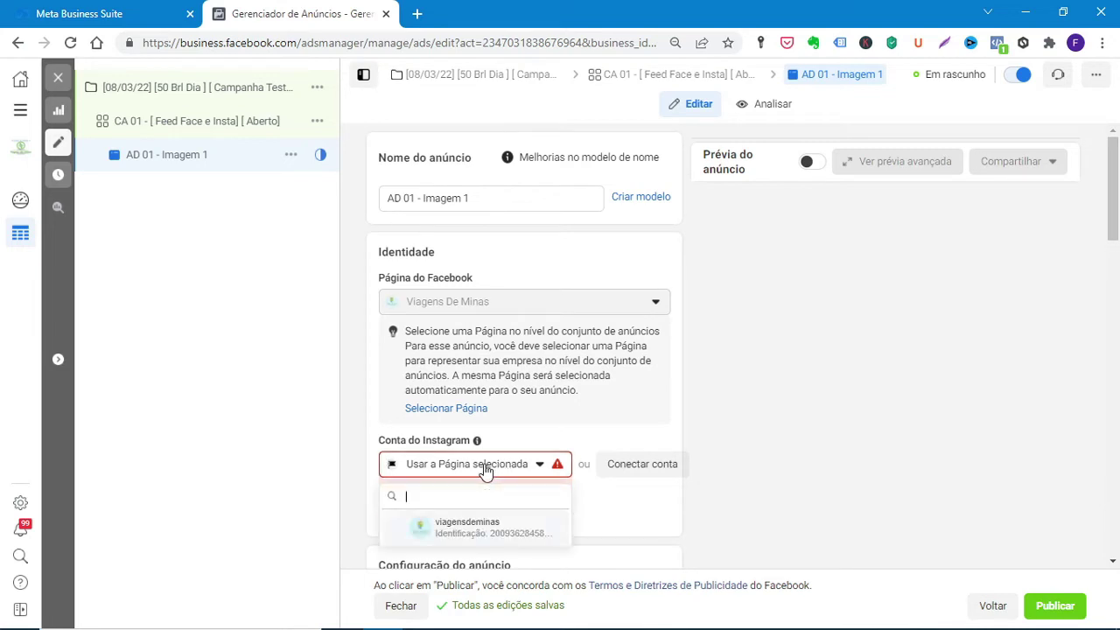
left_click(475, 529)
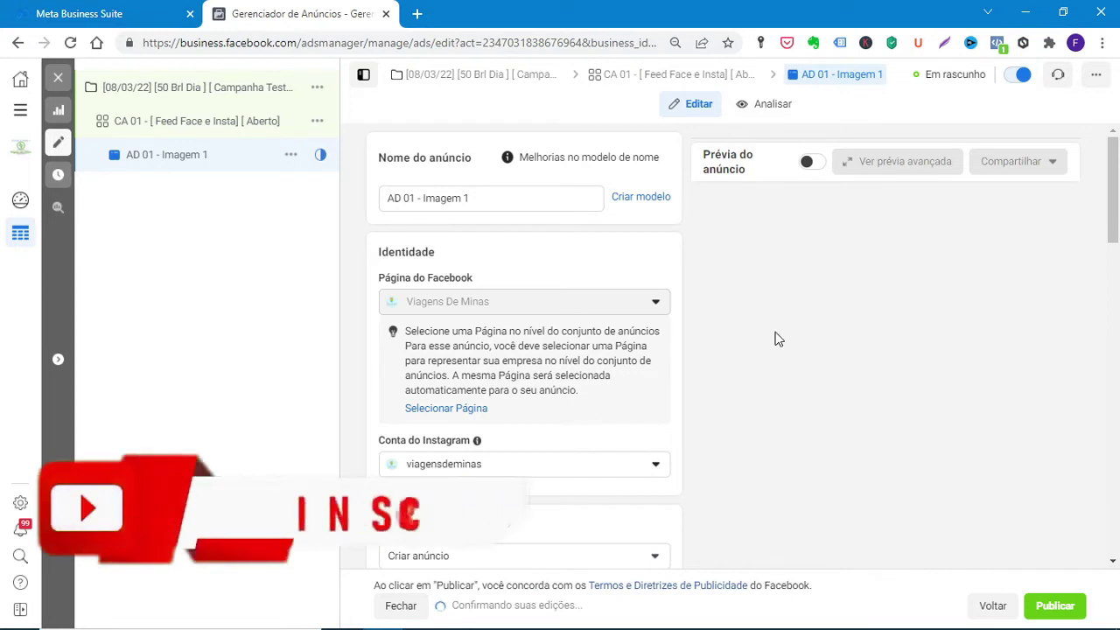
Add the 600 × 600 account image of the colorful houses on grass to the ad, keeping the preselected placement crops.
left_click_drag(1113, 221, 1113, 300)
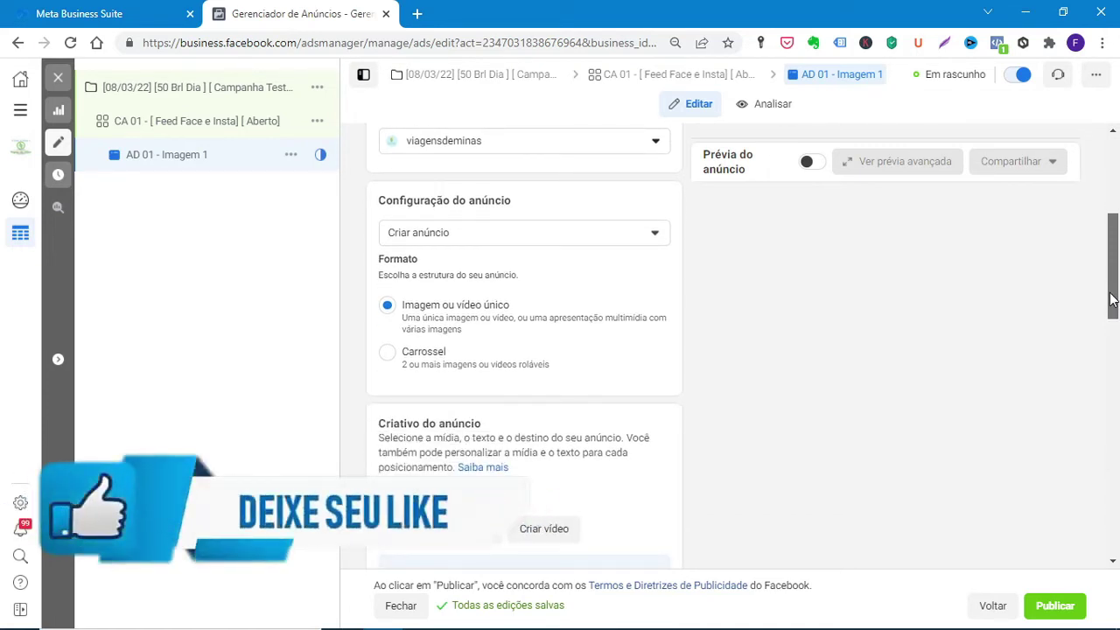
mouse_move(1110, 300)
left_mouse_down()
mouse_move(1106, 345)
mouse_move(1116, 303)
left_mouse_up()
scroll(576, 359, "up", 4)
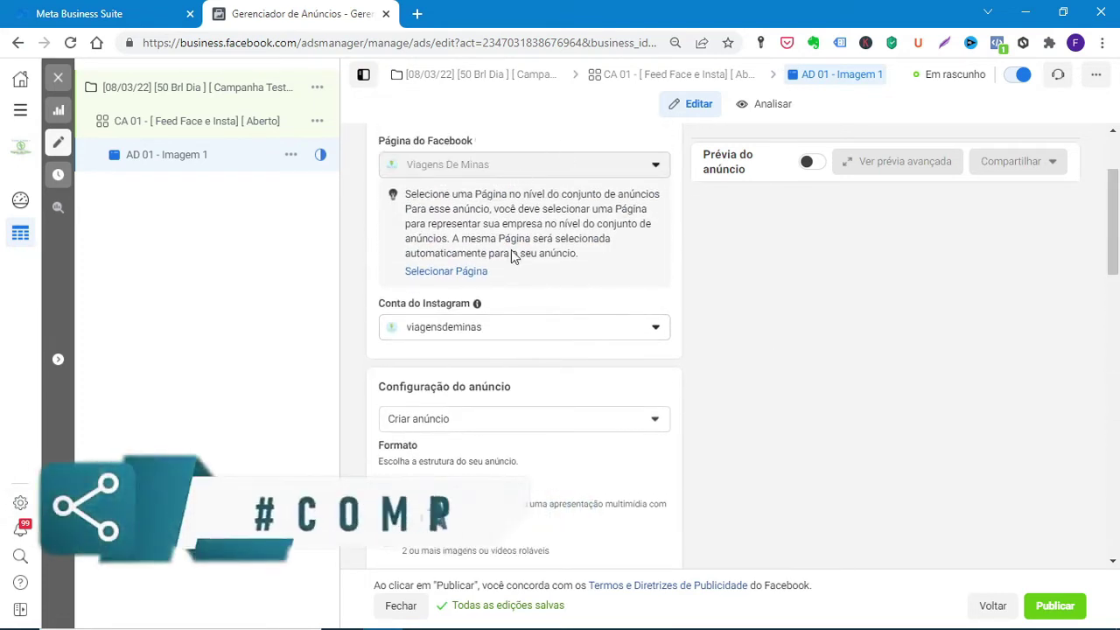
left_click_drag(1115, 238, 1114, 341)
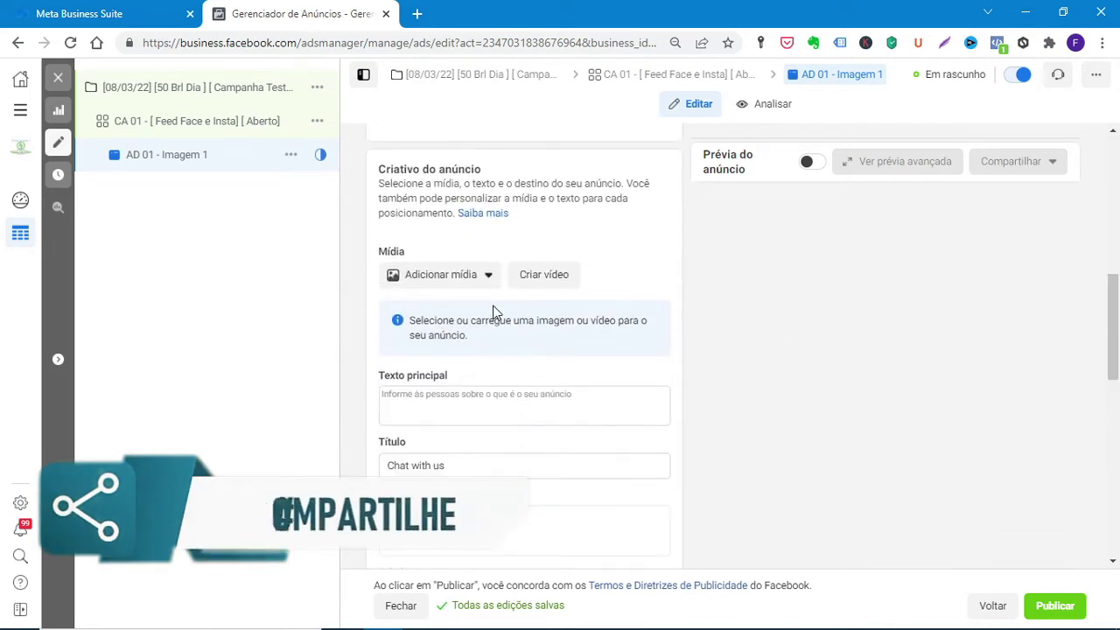
left_click(438, 280)
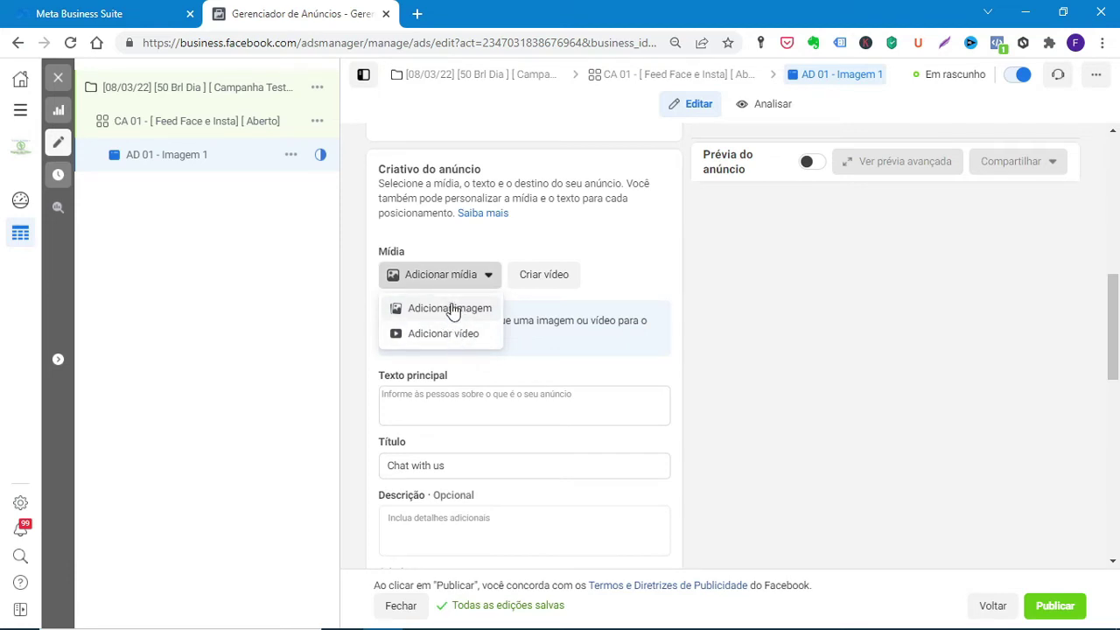
left_click(451, 309)
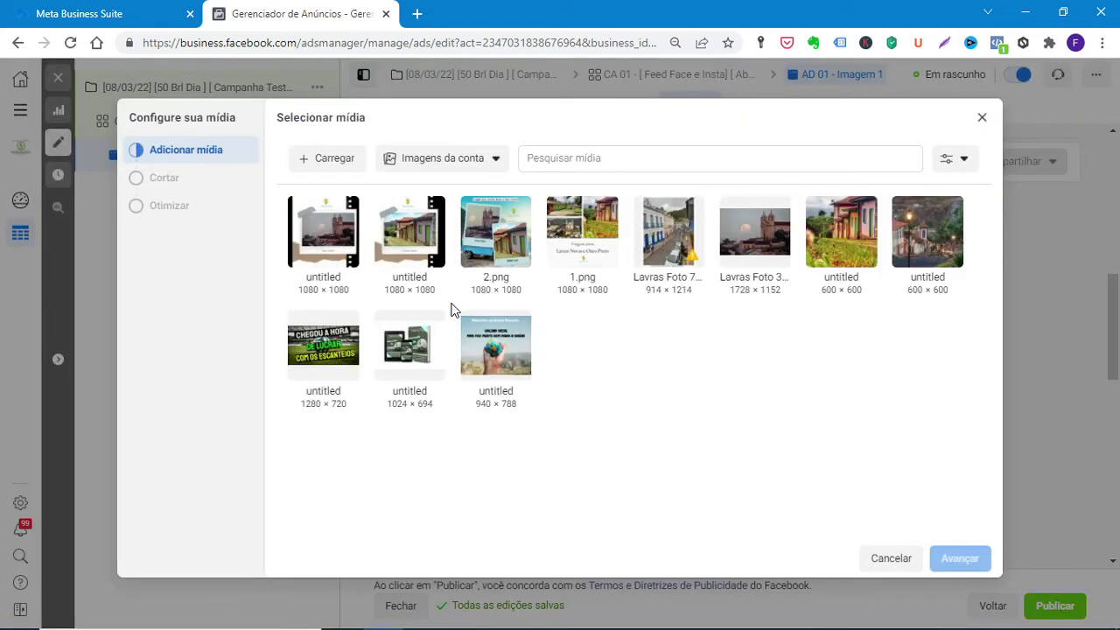
left_click(326, 161)
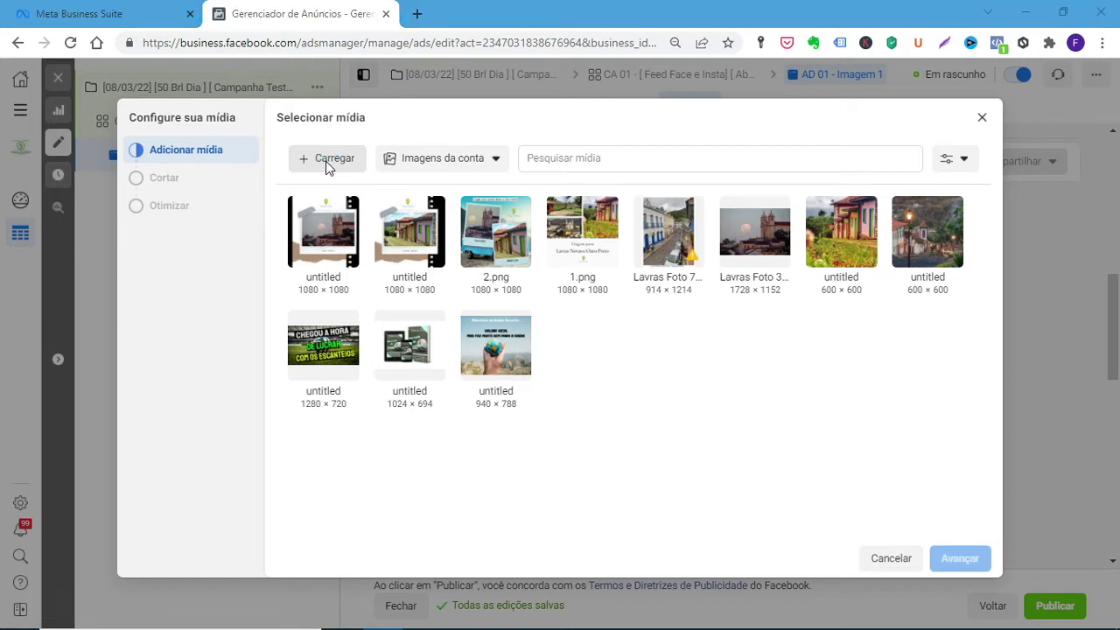
key("Escape")
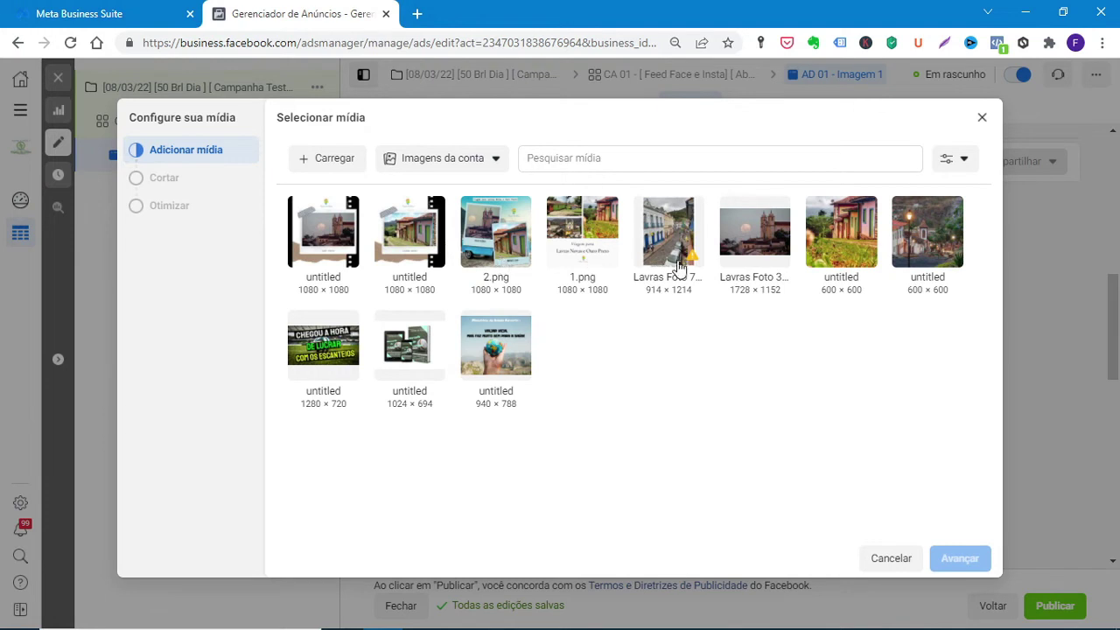
left_click(827, 252)
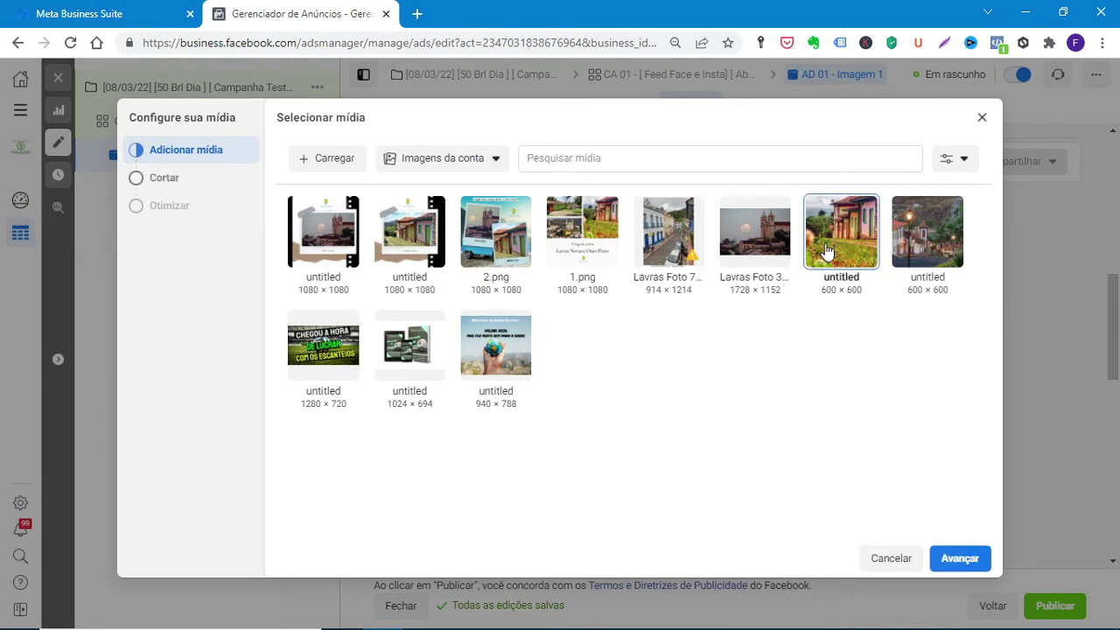
left_click(954, 560)
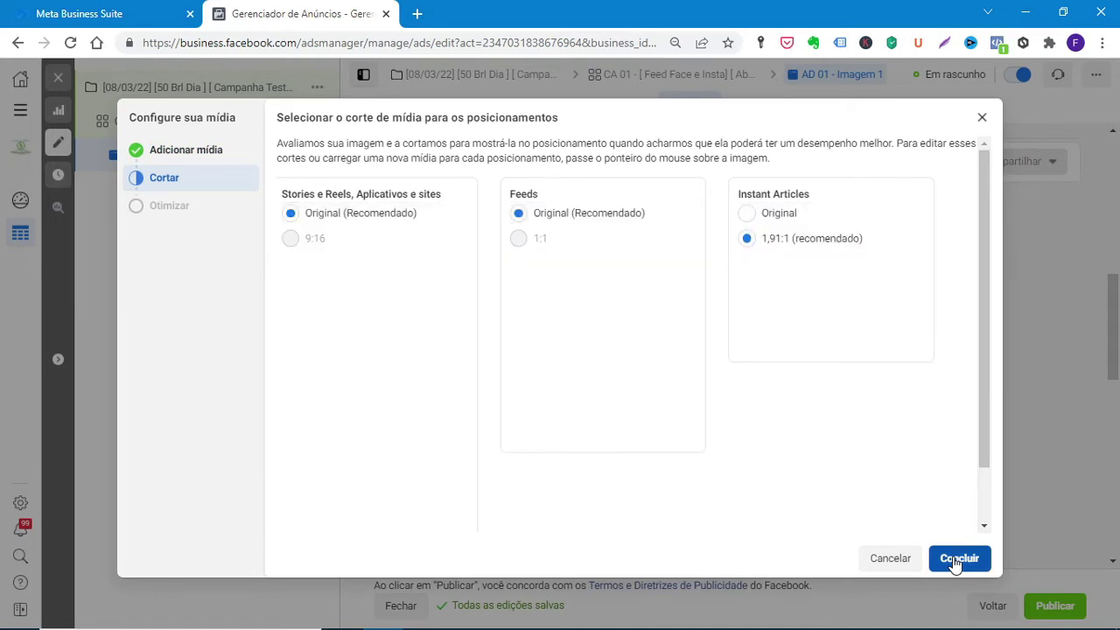
left_click(957, 560)
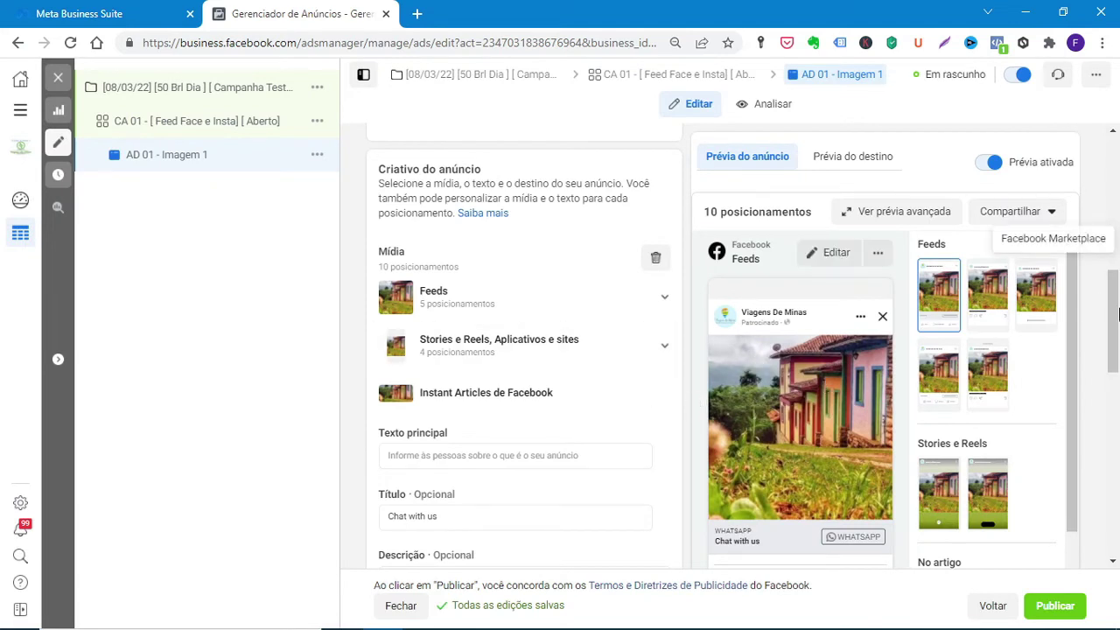
Enter "Viagem para Lavras Novas" as the ad's primary text.
scroll(1116, 346, "down", 1)
scroll(1115, 346, "down", 1)
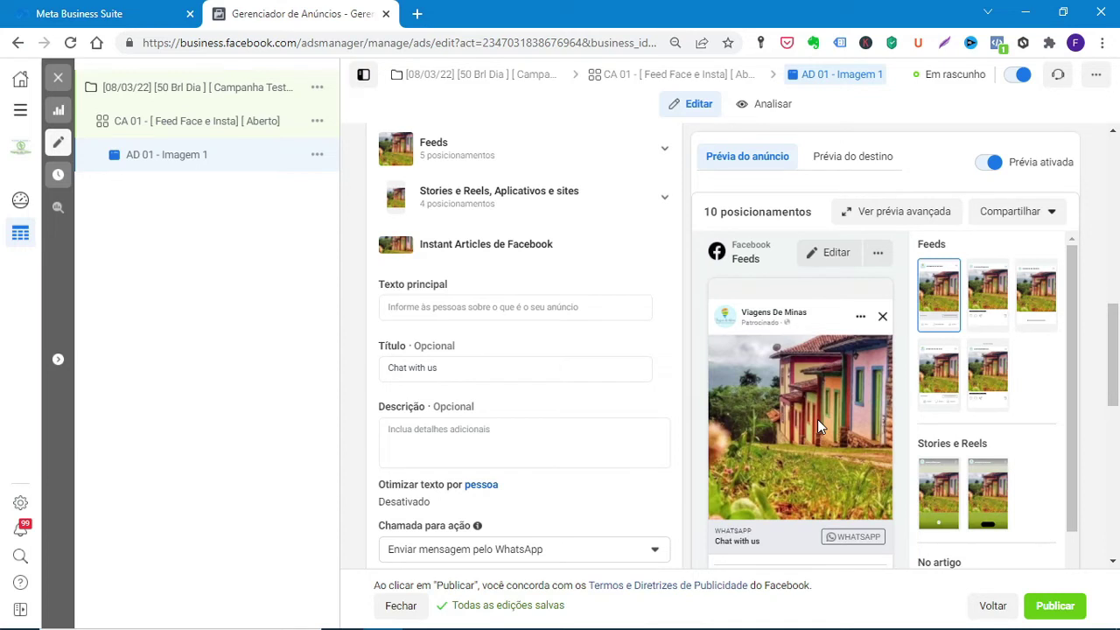
left_click(487, 314)
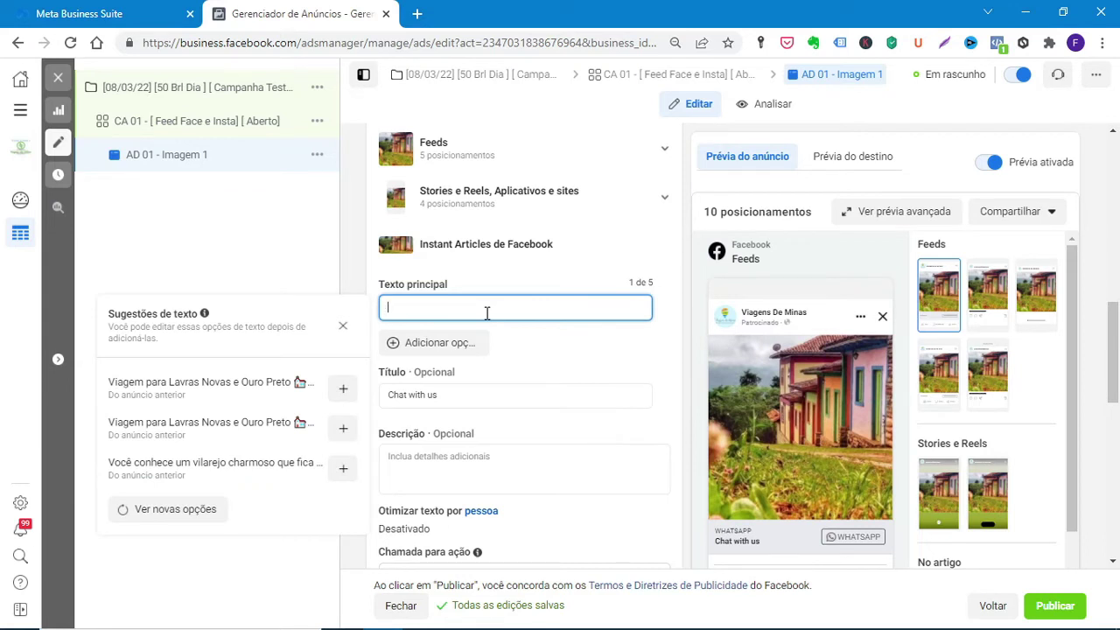
type("Viagem para Lavras Novas")
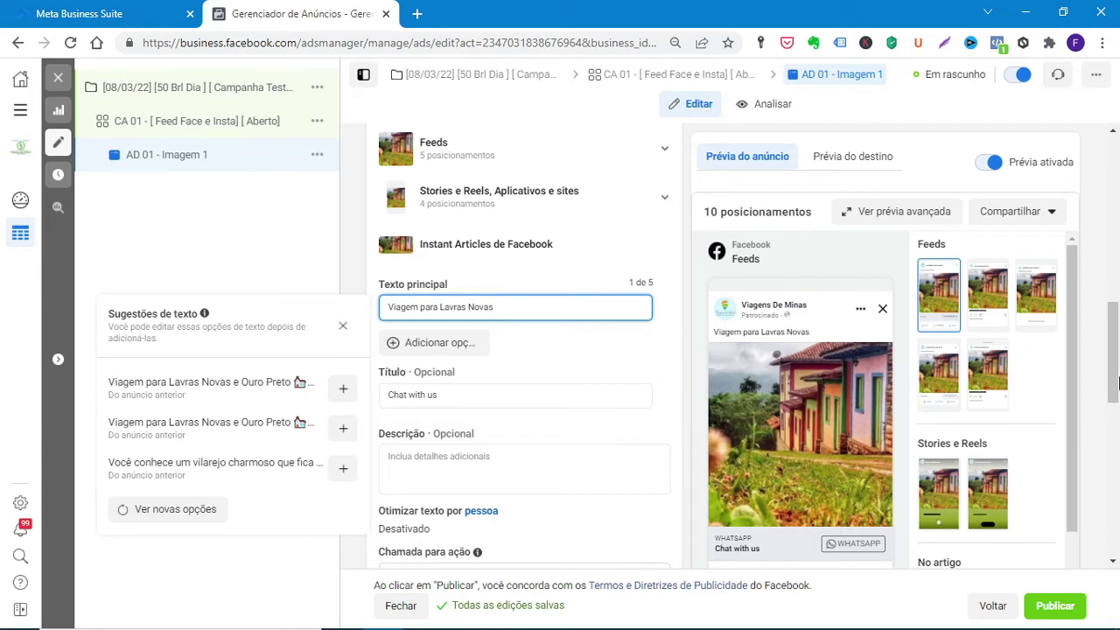
Replace the ad's title with "Converse Conosco".
left_click_drag(1118, 382, 1115, 391)
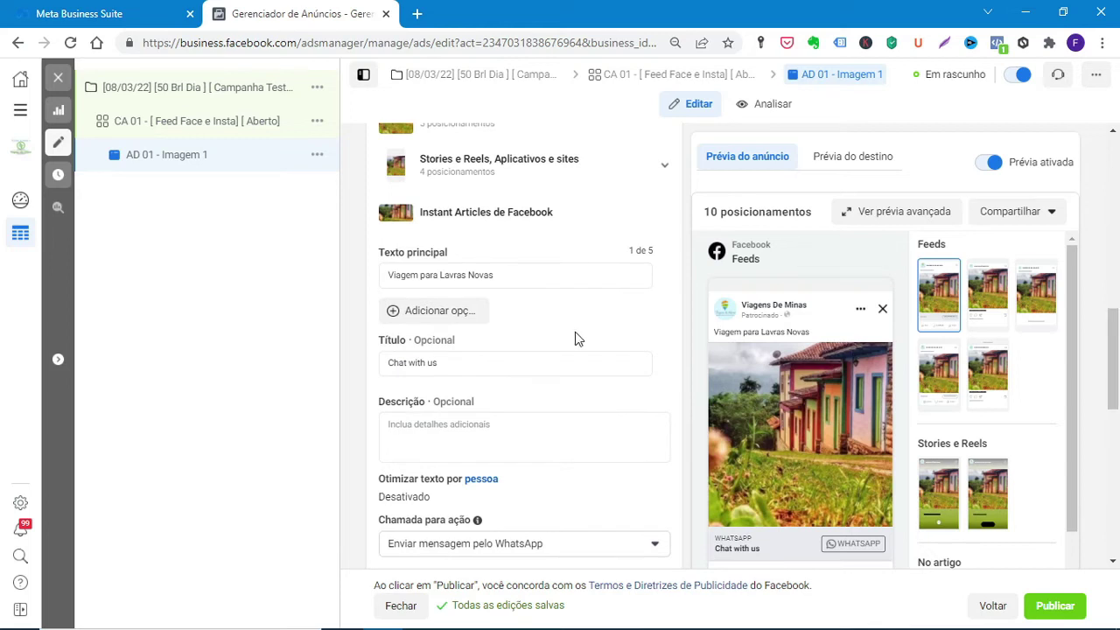
scroll(575, 338, "down", 1)
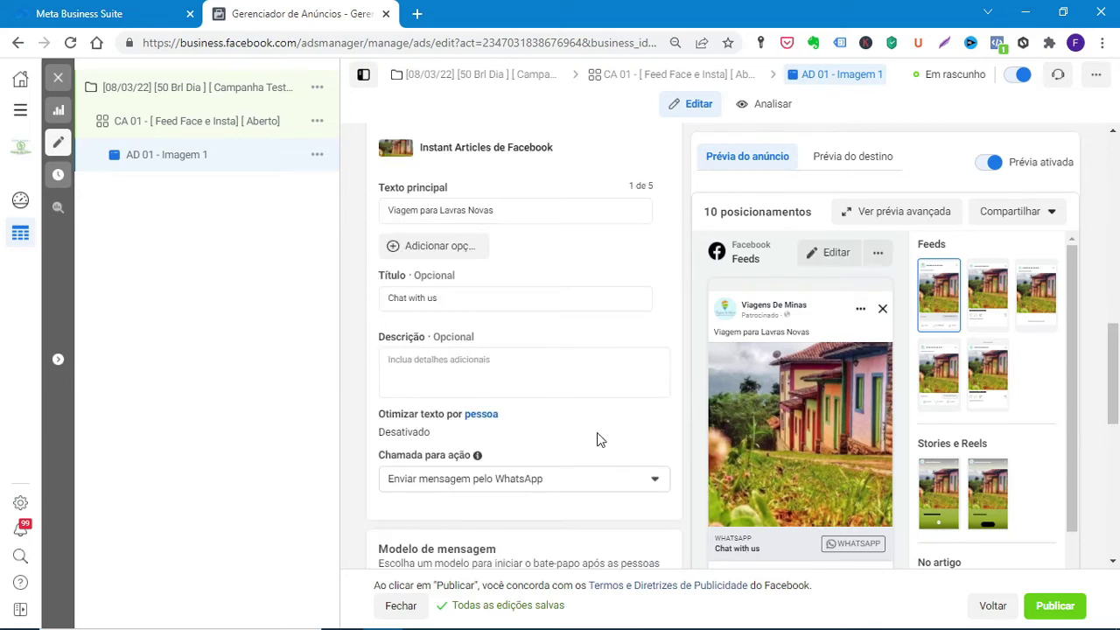
triple_click(455, 299)
key("BackSpace")
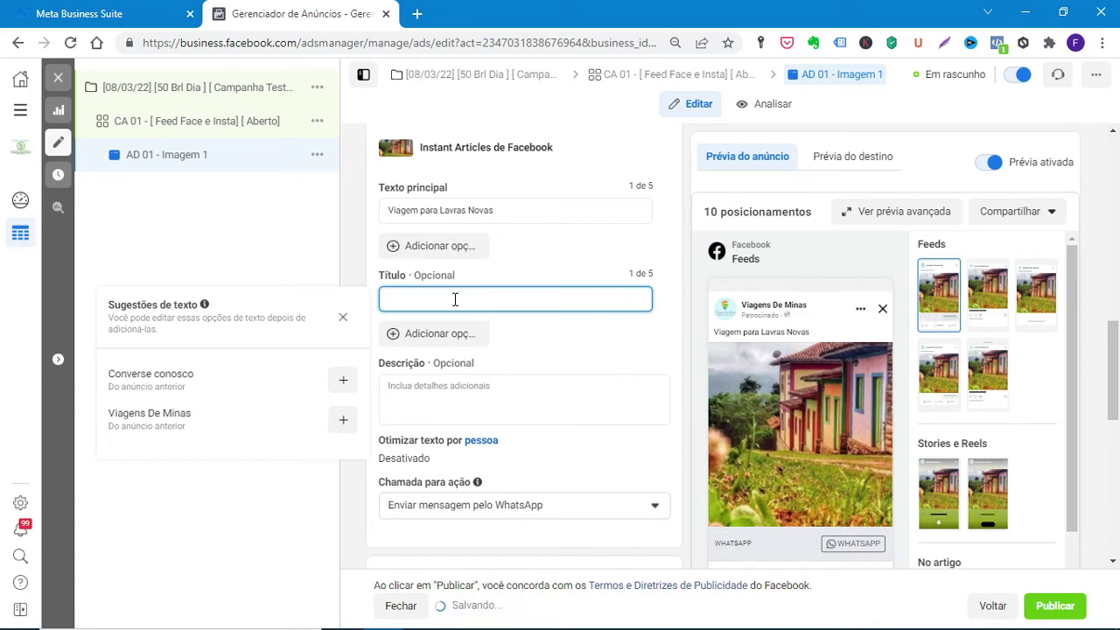
type("Converse Conosco")
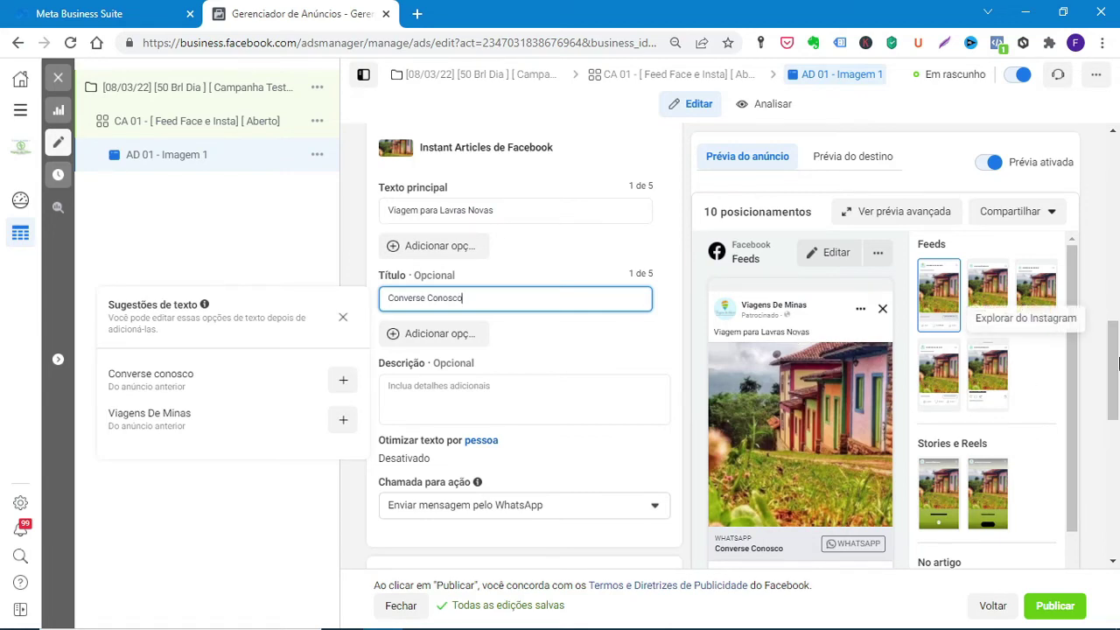
Duplicate the ad AD 01 - Imagem 1 within the original campaign, making 2 copies.
left_click(1115, 374)
left_click_drag(1115, 374, 1117, 194)
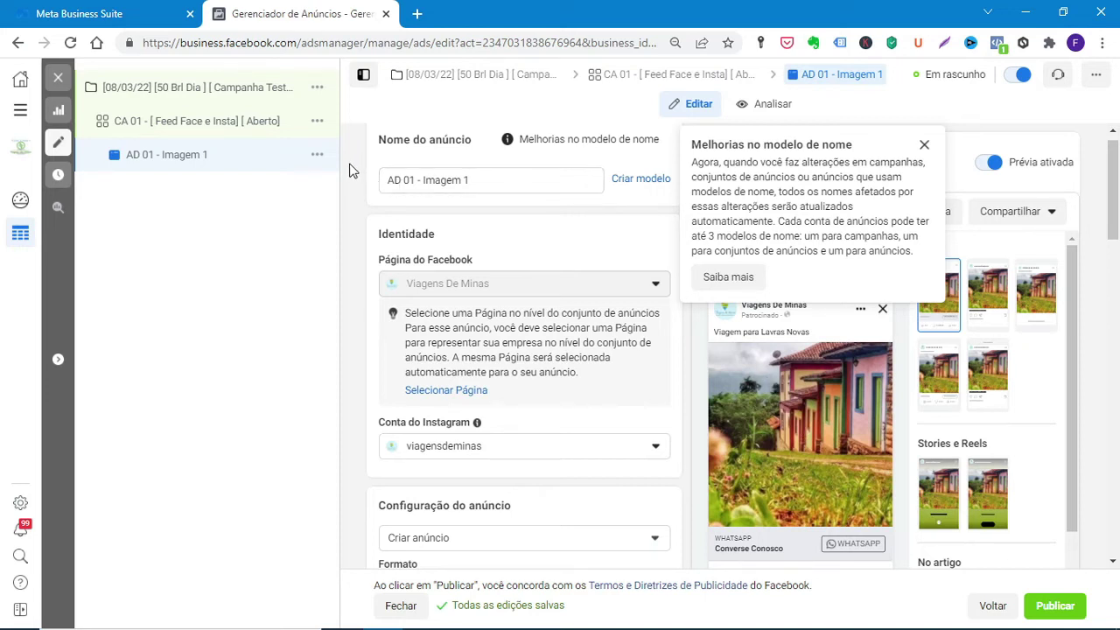
left_click(319, 157)
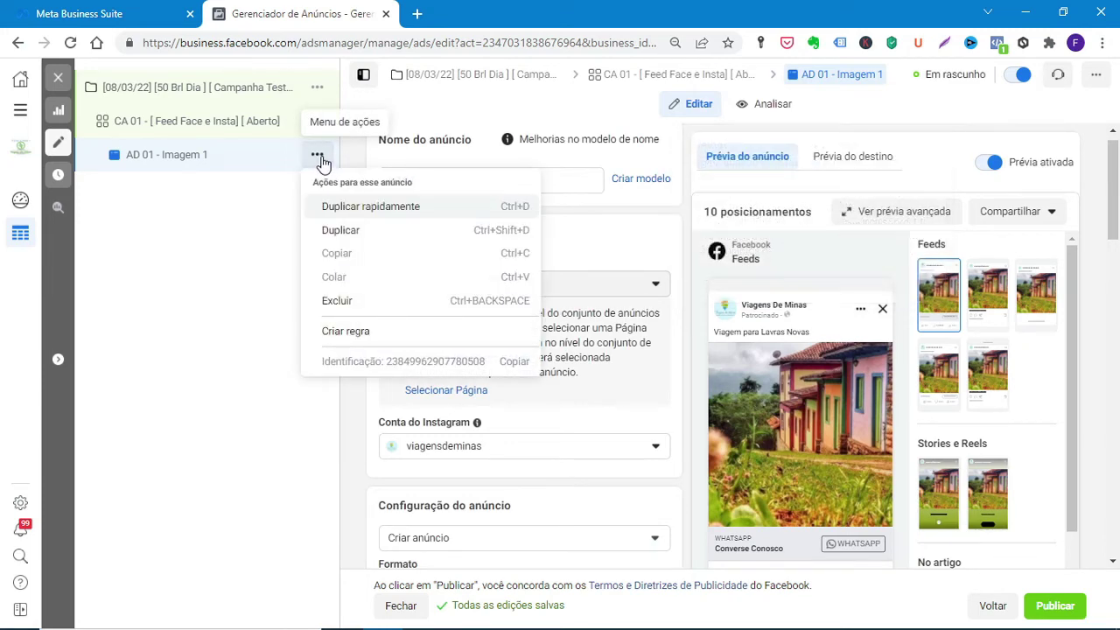
left_click(342, 230)
left_click_drag(365, 476, 356, 481)
type("2")
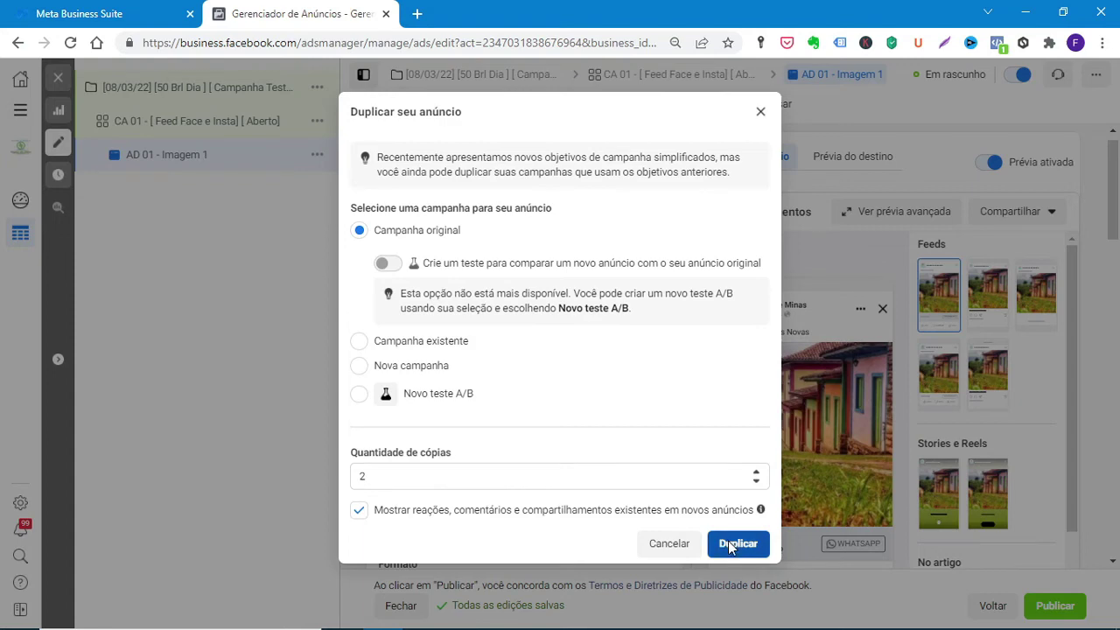
left_click(729, 544)
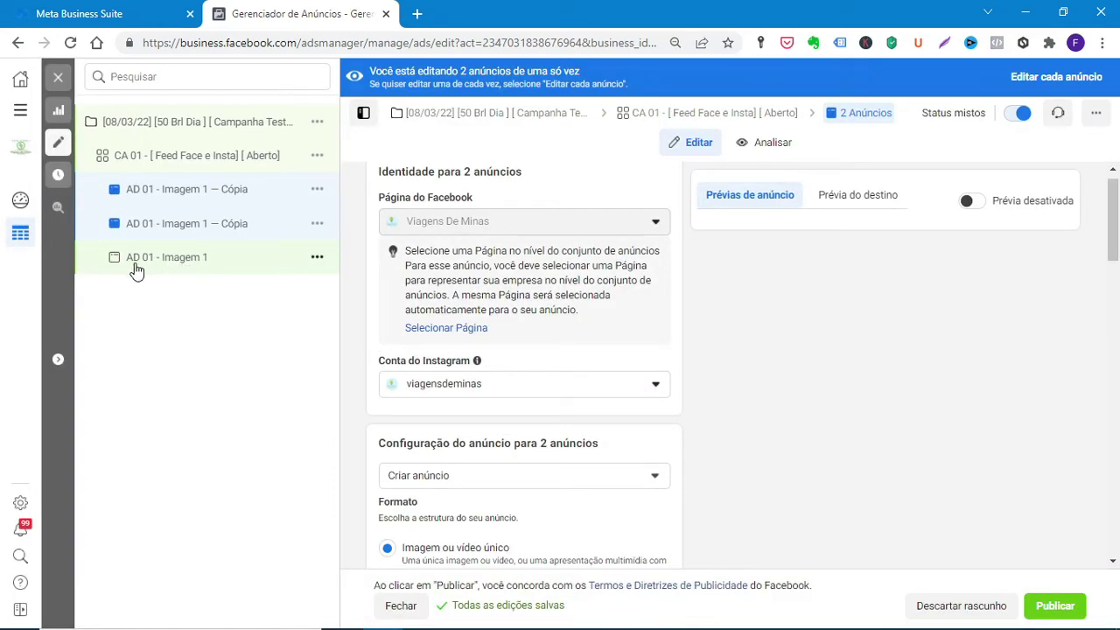
Rename the second listed ad copy as "AD 02 - Imagem 2 – Cópia".
left_click(186, 225)
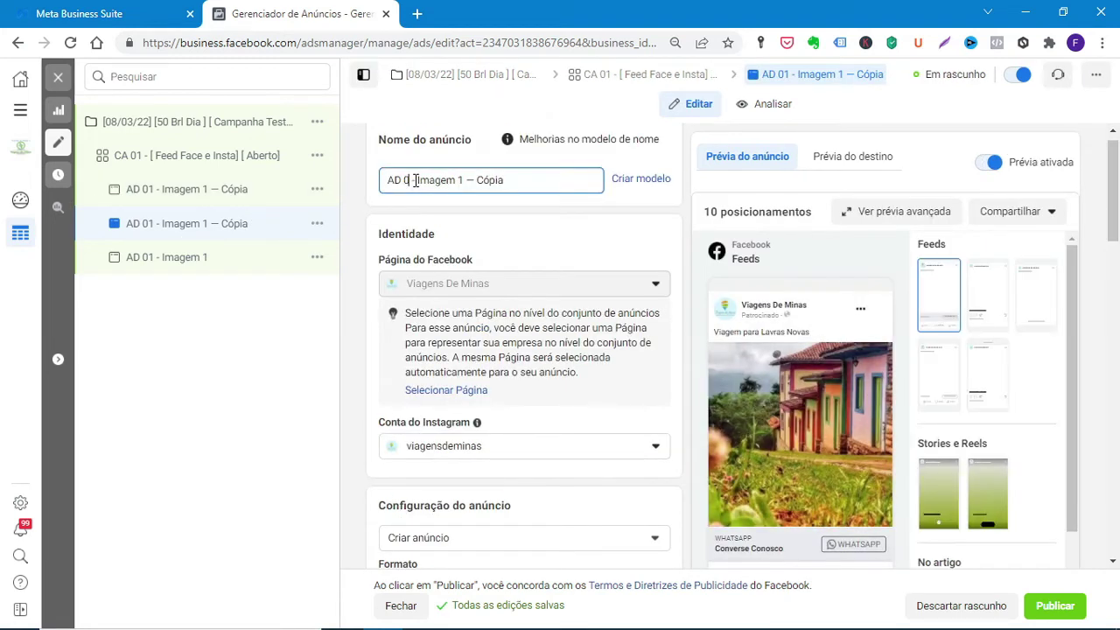
type("2")
left_click(464, 179)
key("BackSpace")
type("2")
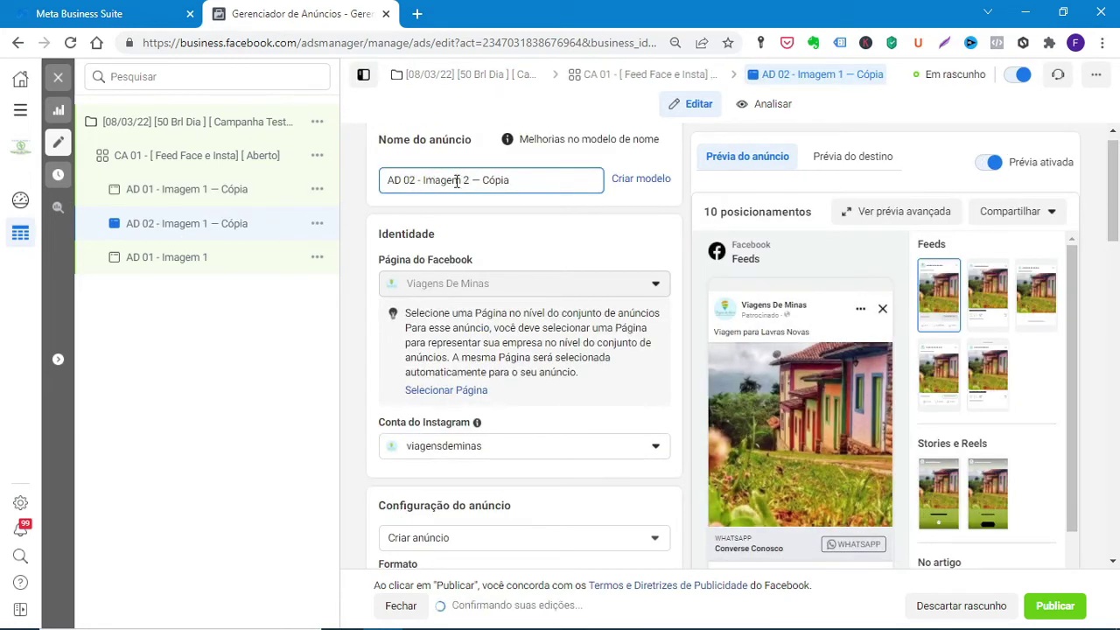
Remove the copy suffix from the second listed ad's name so it reads "AD 02 - Imagem 2".
left_click_drag(421, 181, 471, 188)
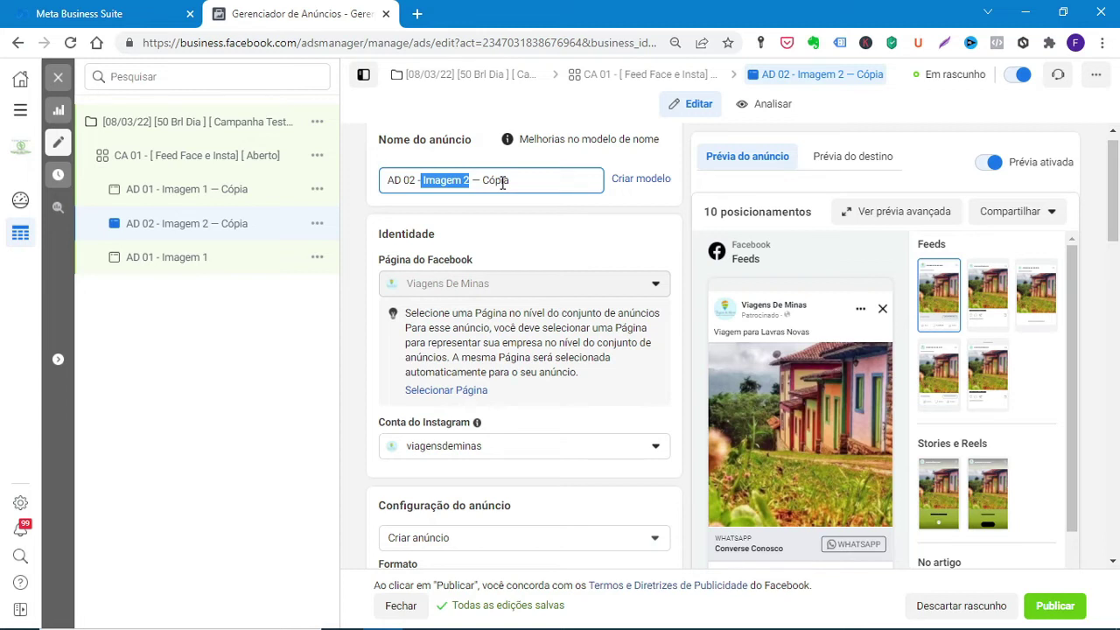
left_click_drag(472, 181, 523, 182)
key("BackSpace")
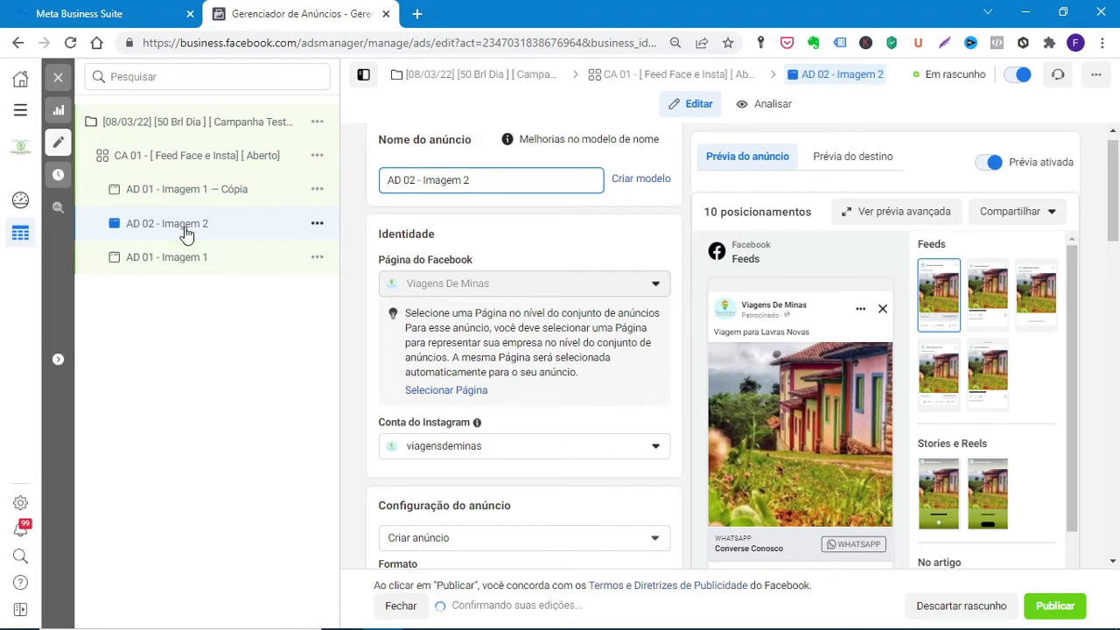
Replace the media of AD 02 - Imagem 2 with the 1080 × 1080 framed Lavras Novas houses image, keeping the recommended original crops.
scroll(1116, 262, "down", 3)
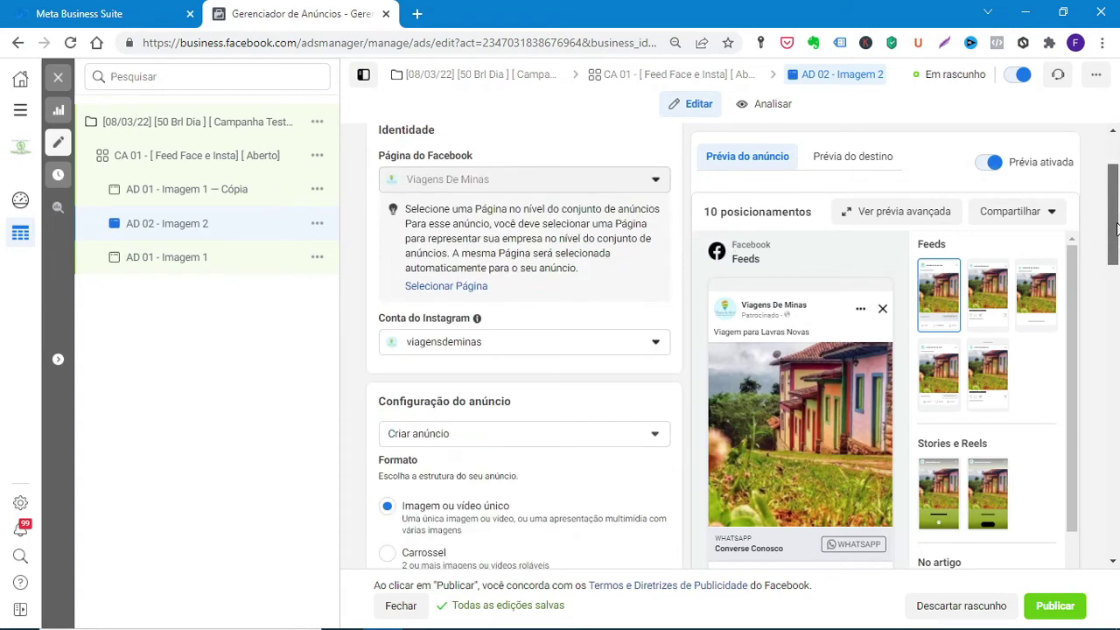
scroll(1117, 262, "down", 3)
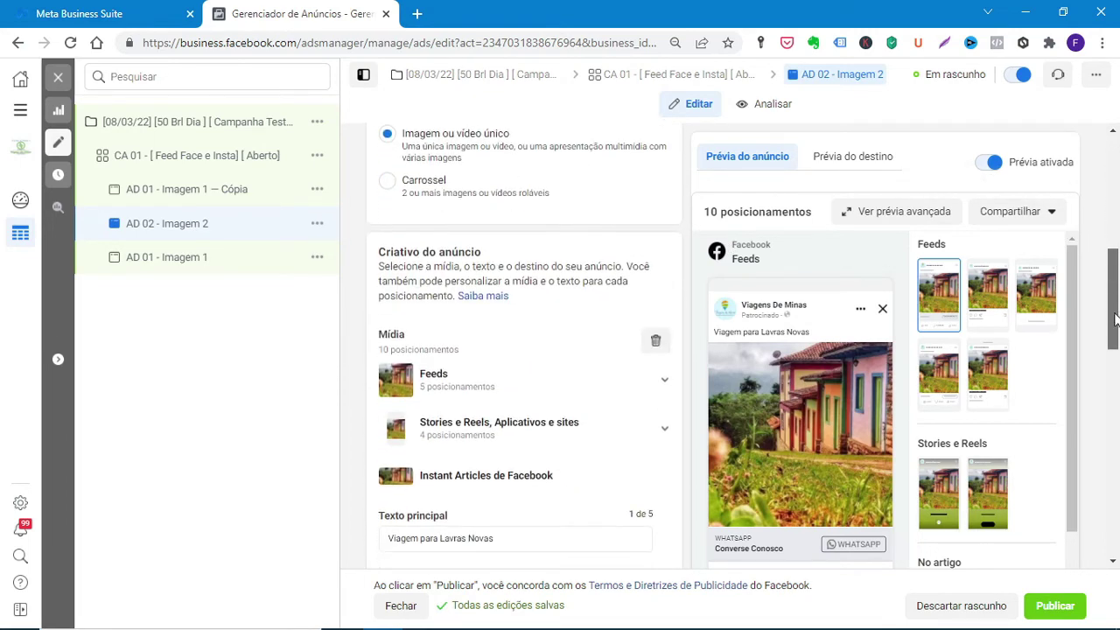
left_click(656, 298)
left_click(435, 320)
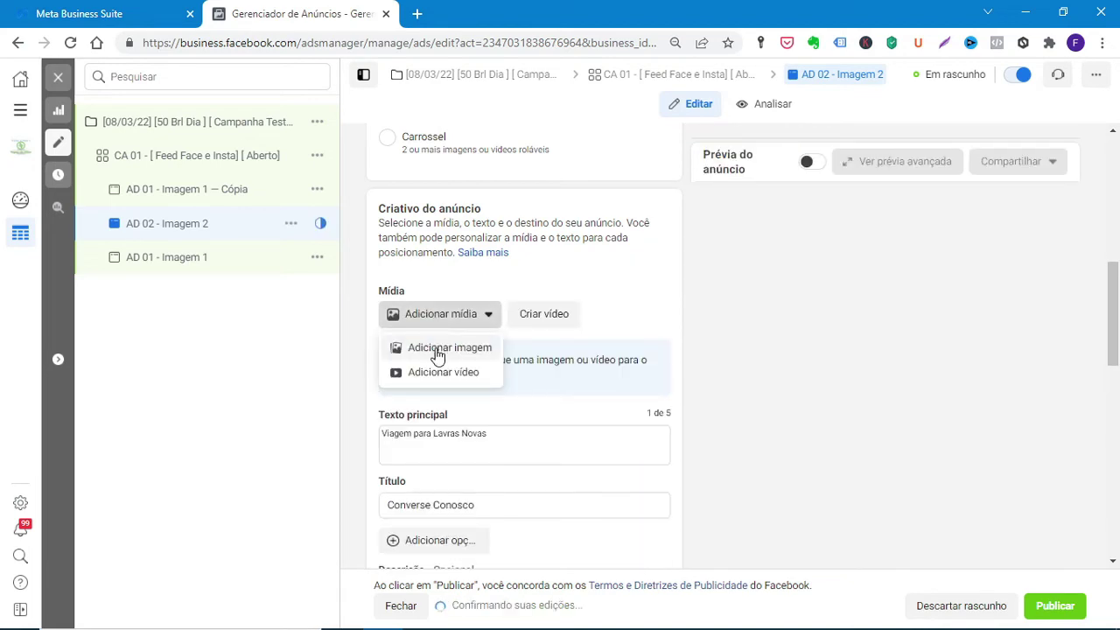
left_click(438, 353)
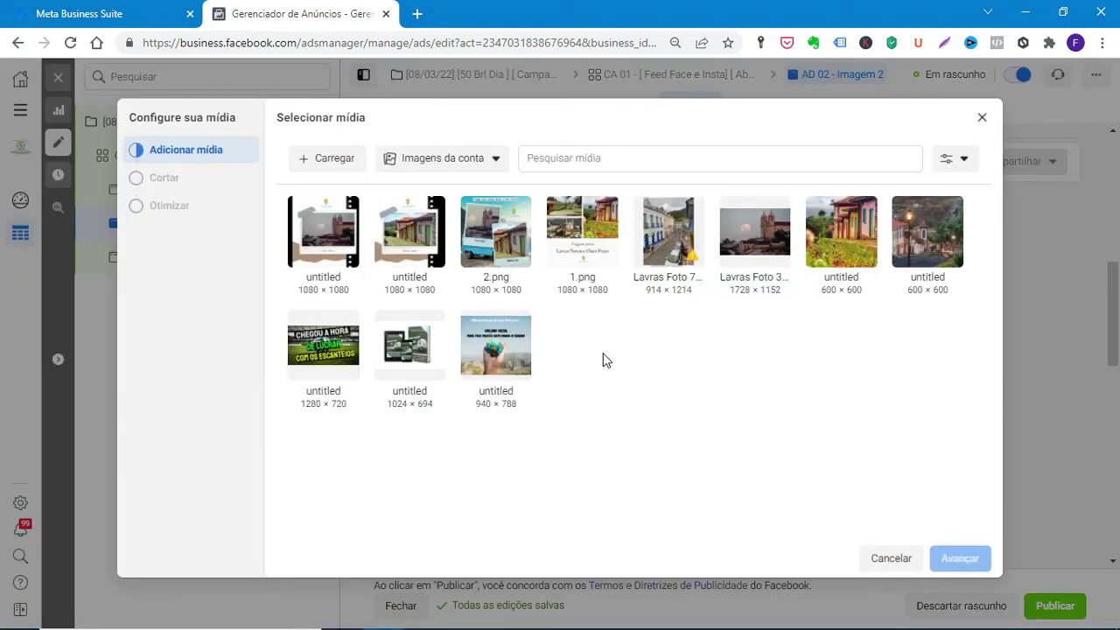
left_click(409, 254)
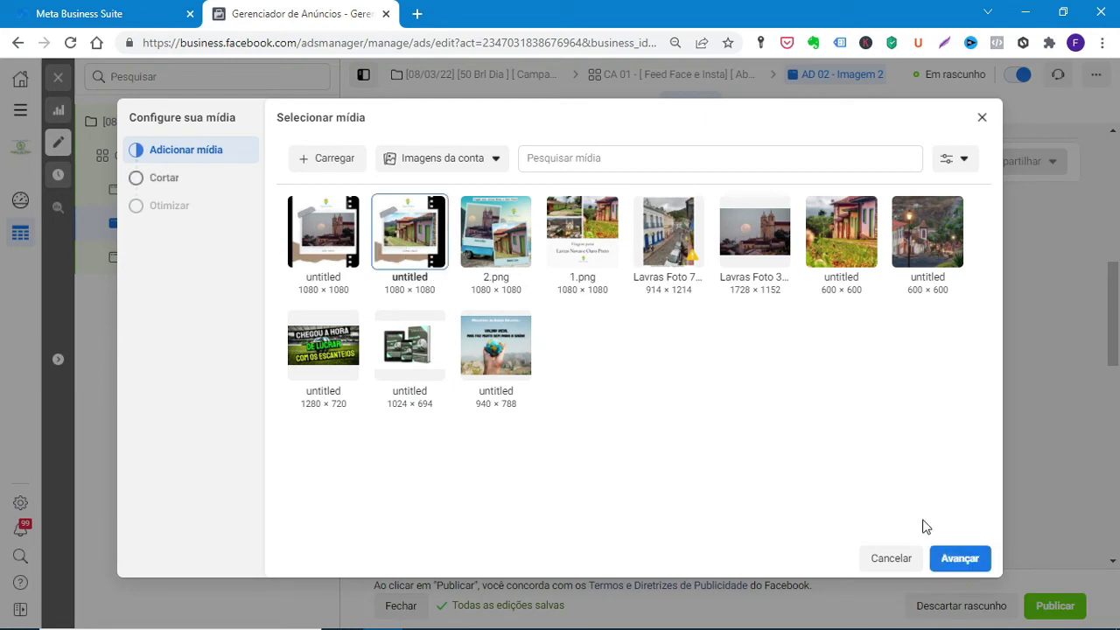
left_click(951, 561)
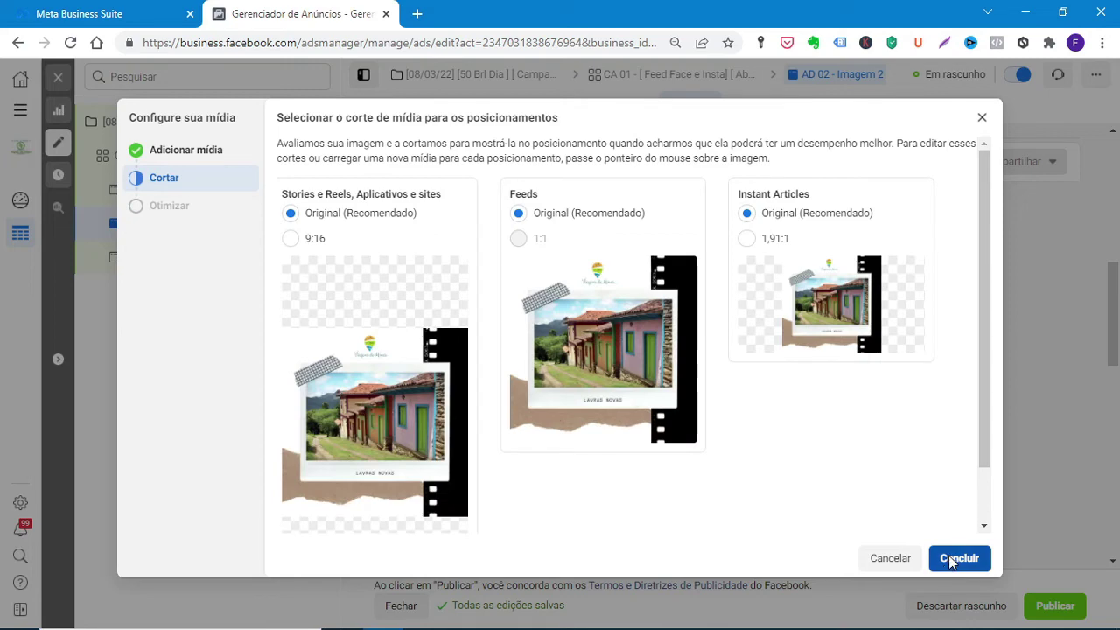
left_click(958, 558)
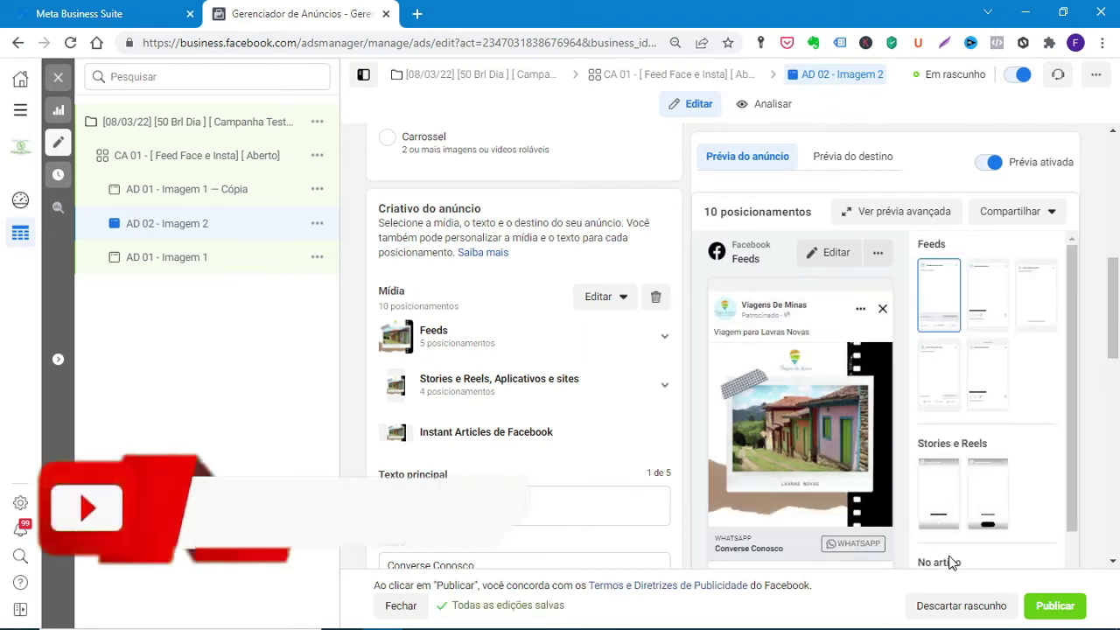
Rename the remaining ad copy, AD 01 - Imagem 1 – Cópia, as "AD 03 - Imagem 3".
left_click(186, 200)
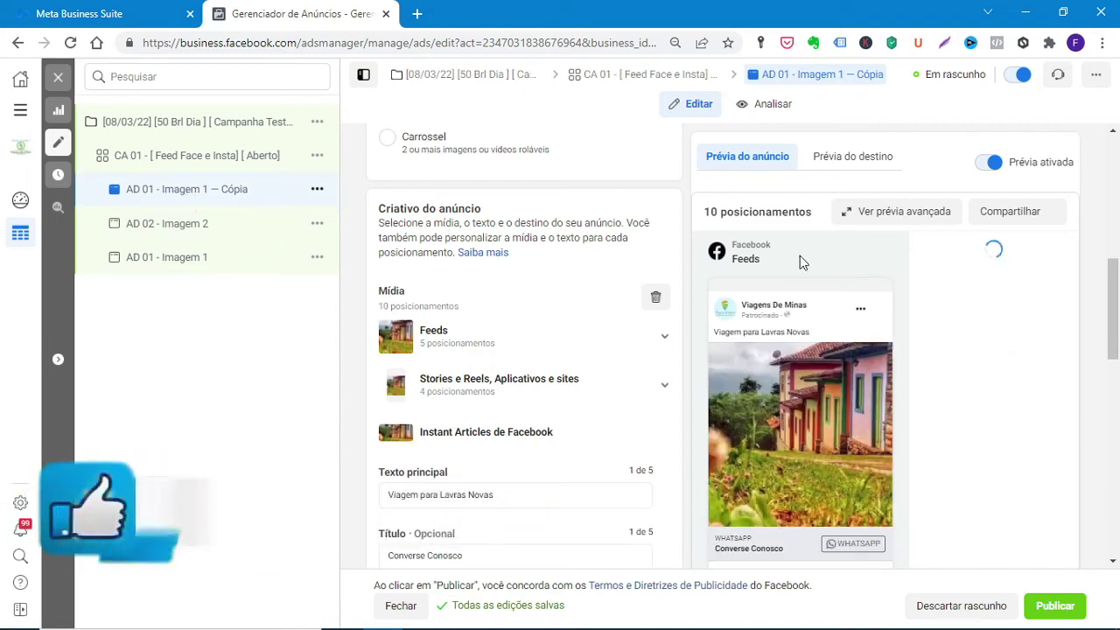
left_click_drag(1114, 276, 1115, 153)
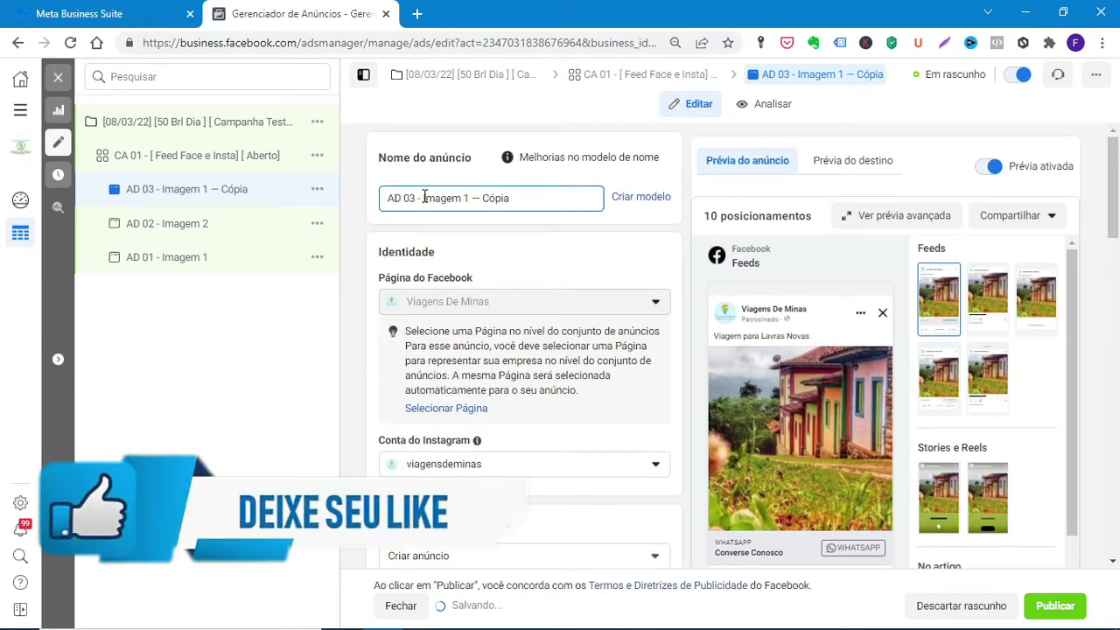
double_click(467, 199)
type("3")
left_click_drag(472, 199, 523, 201)
key("BackSpace")
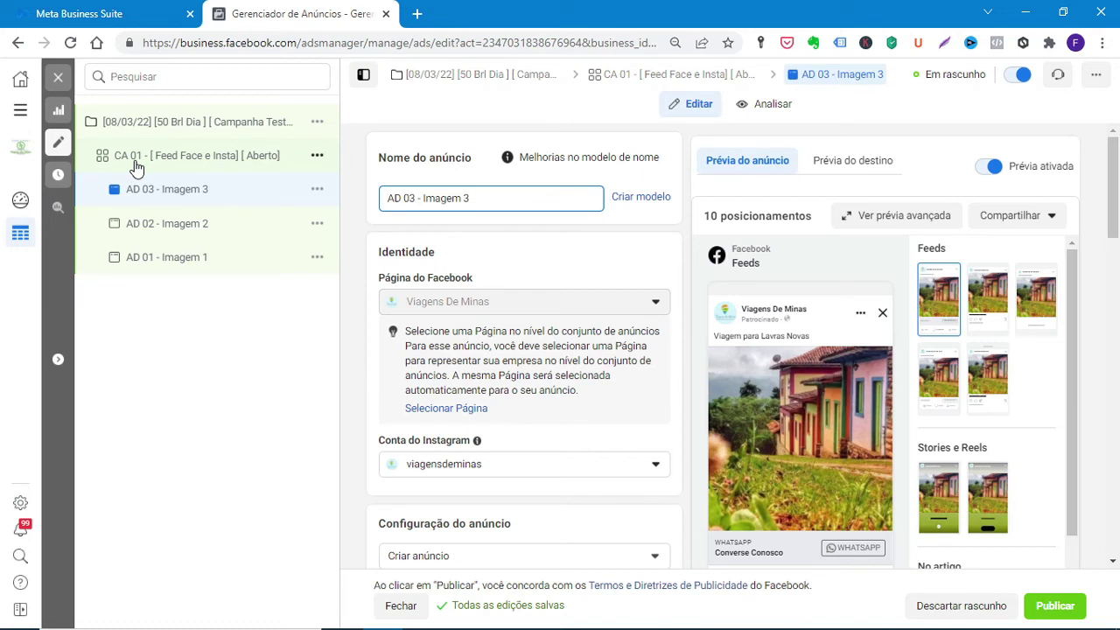
Quickly duplicate the ad set CA 01 and rename the copy as "CA 01 - [ Feed Face e Insta] [ Aberto] Viagens".
left_click(317, 155)
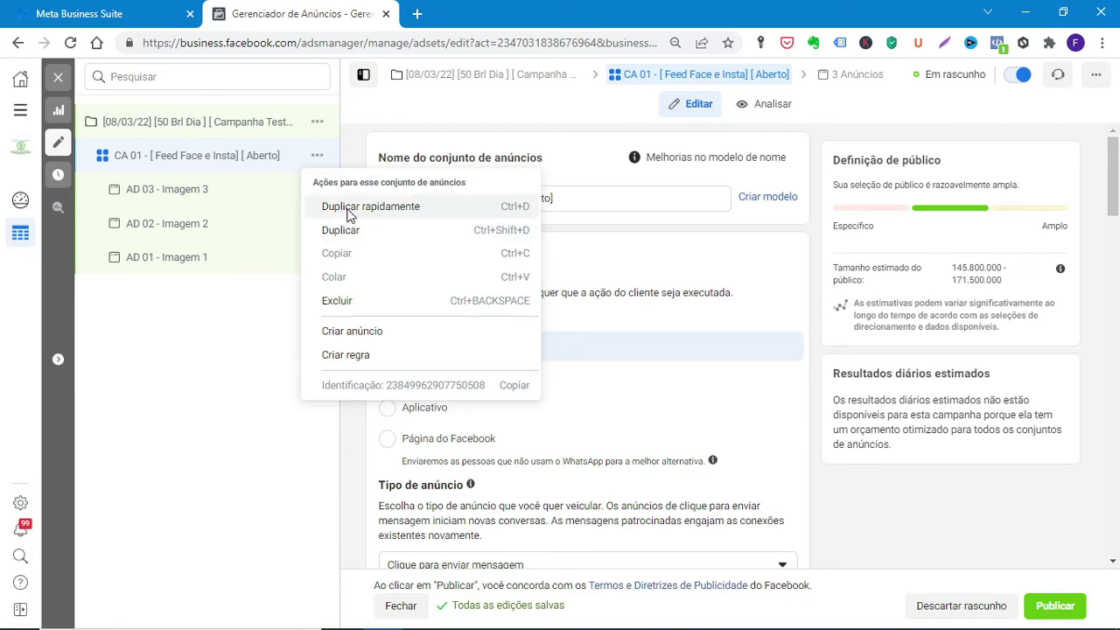
left_click(348, 210)
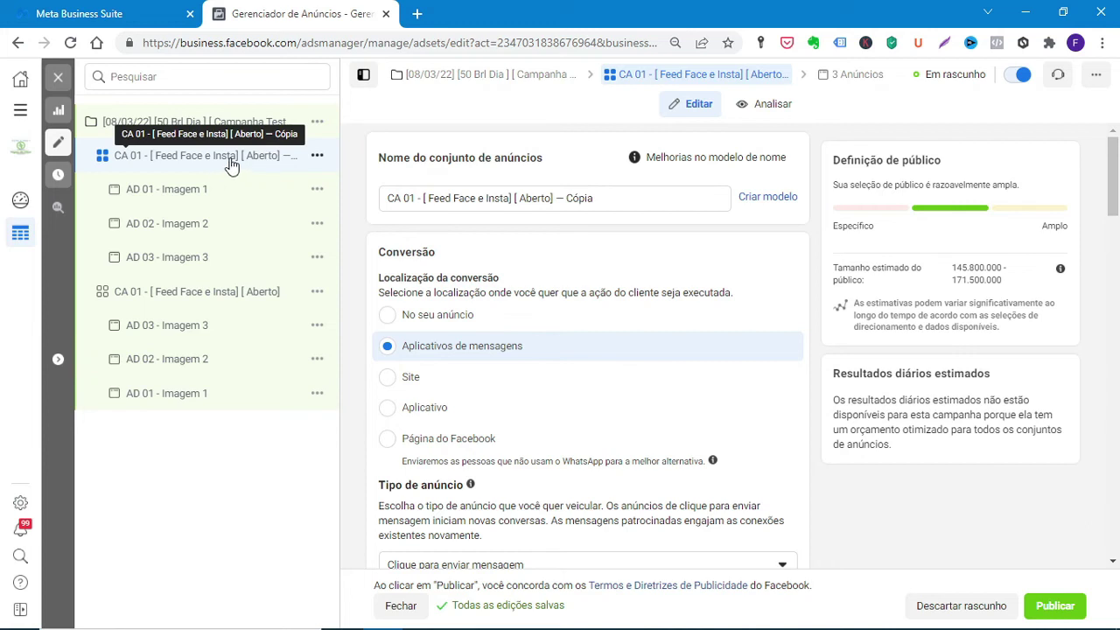
left_click(594, 199)
left_click_drag(595, 200, 560, 202)
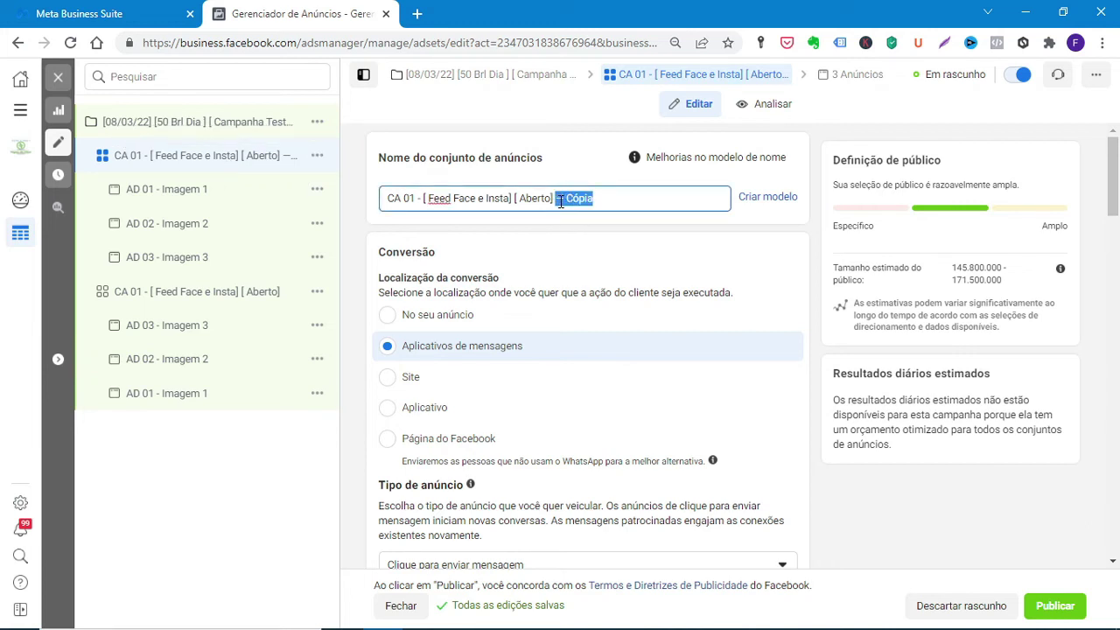
key("BackSpace")
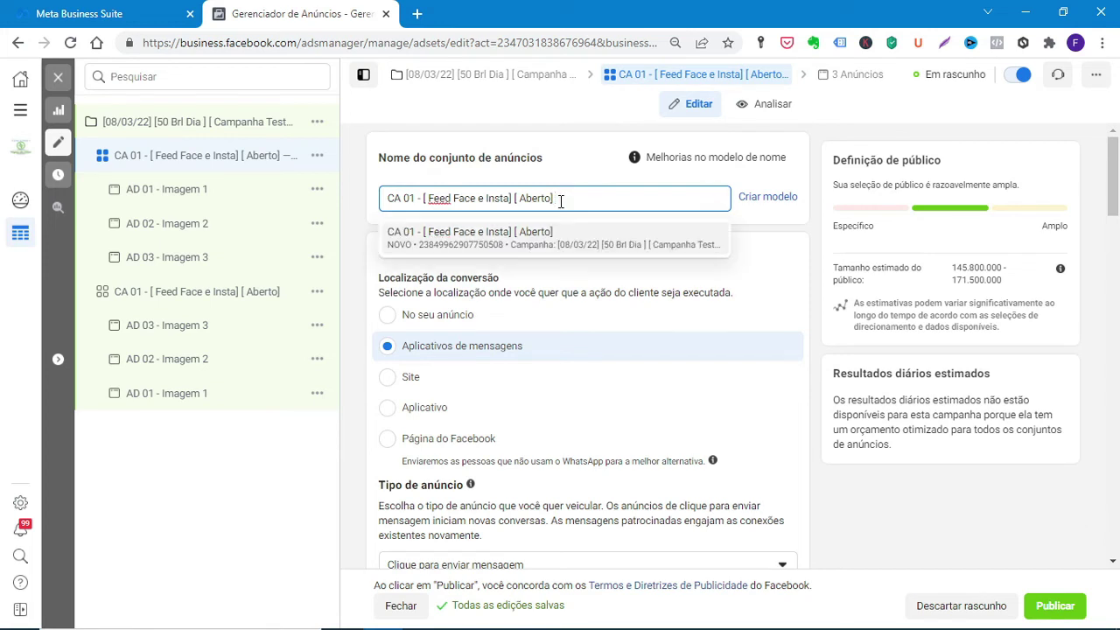
type("Viagens")
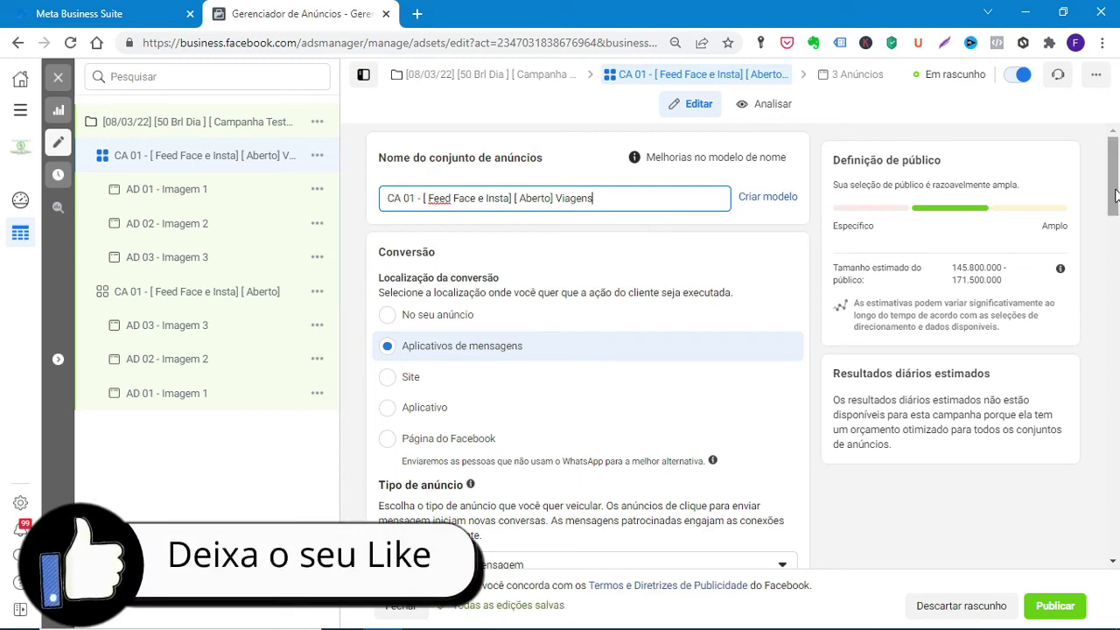
Add the interests "Viagens e lazer" and "CVC Viagens" to the duplicated ad set's detailed targeting.
left_click_drag(1113, 194, 1113, 447)
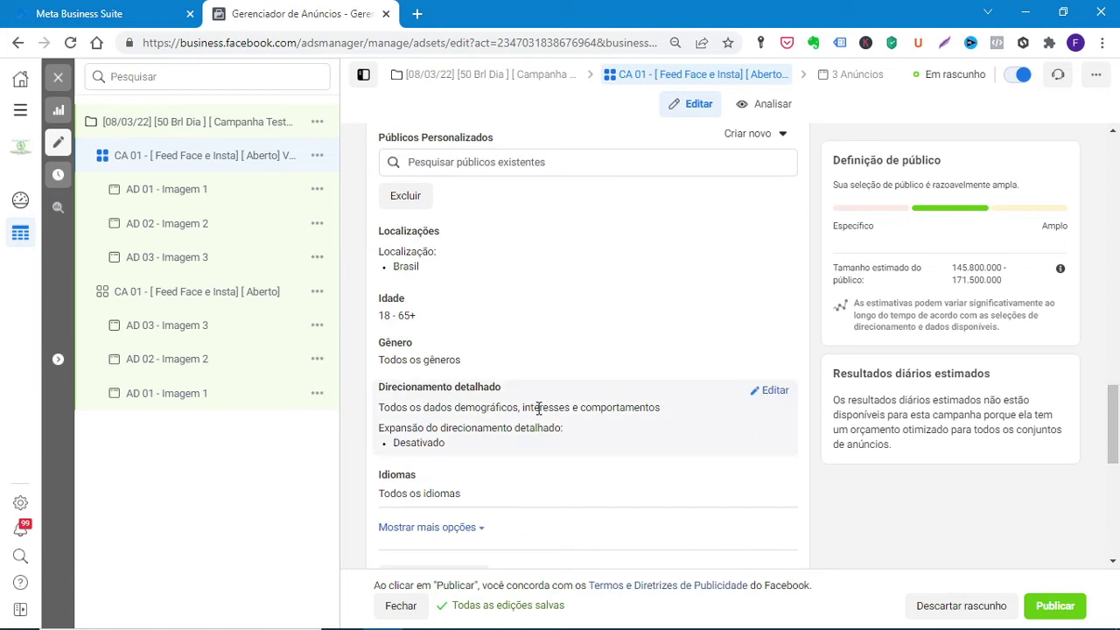
left_click(768, 395)
type("viagens")
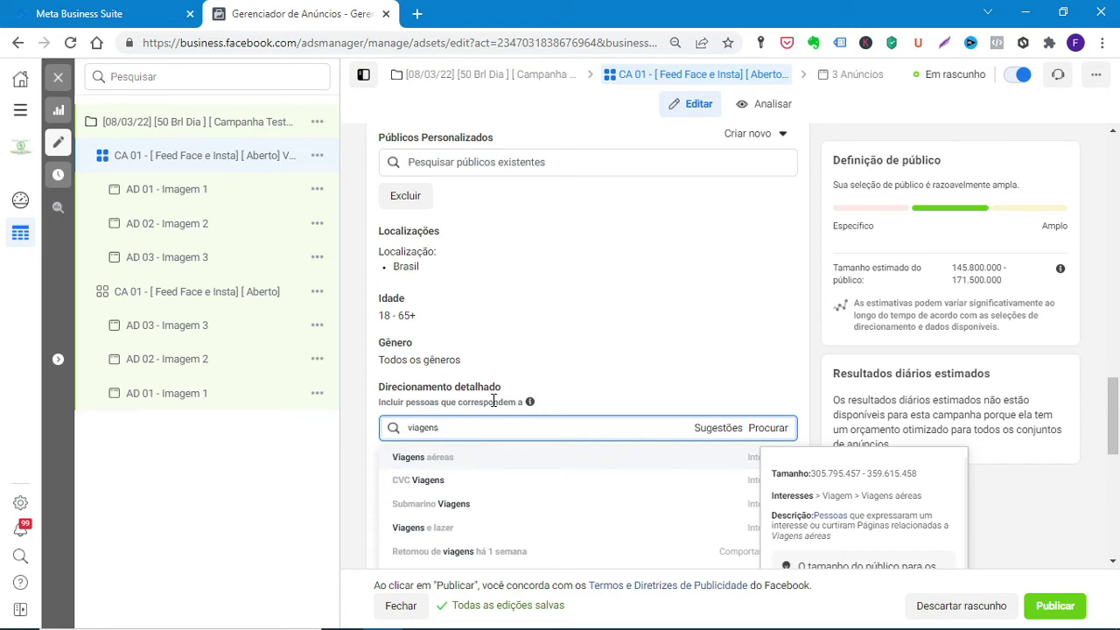
left_click(439, 527)
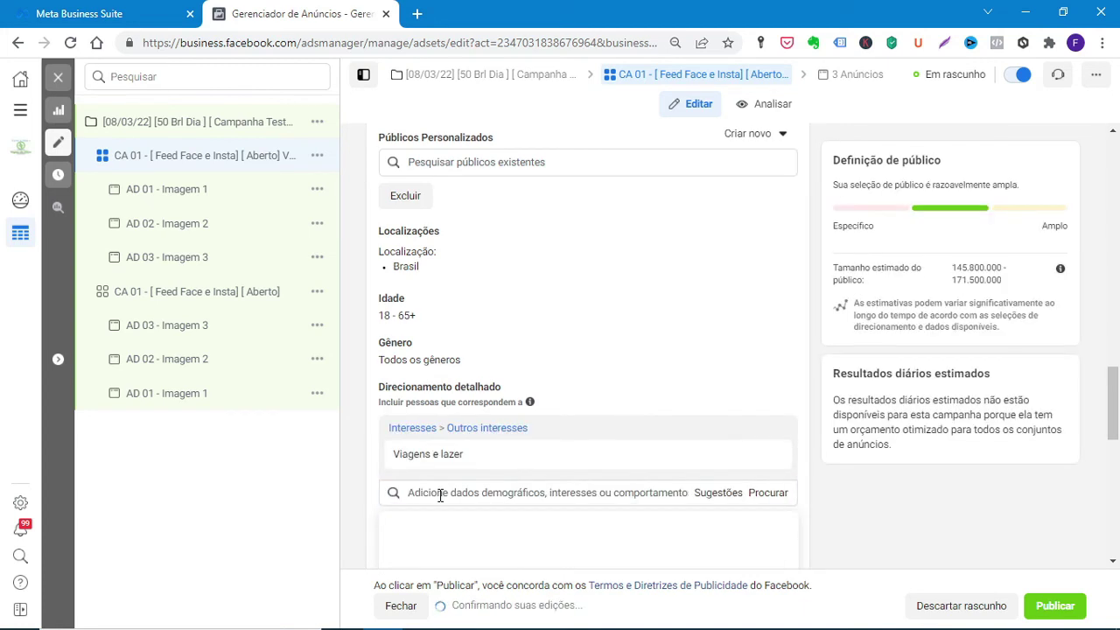
type("viagens")
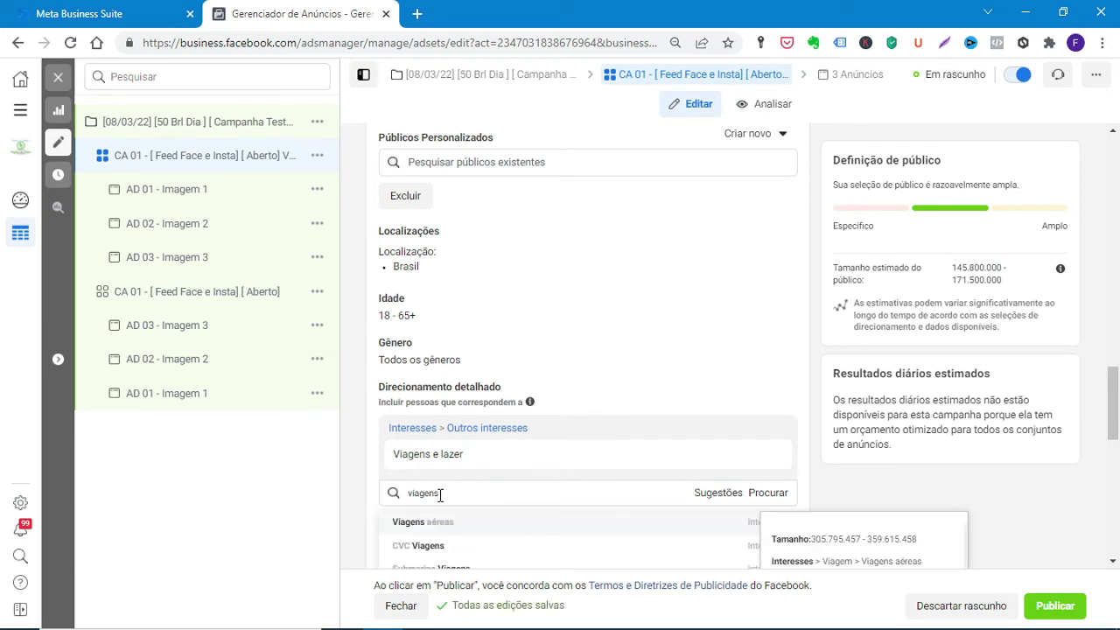
left_click(425, 546)
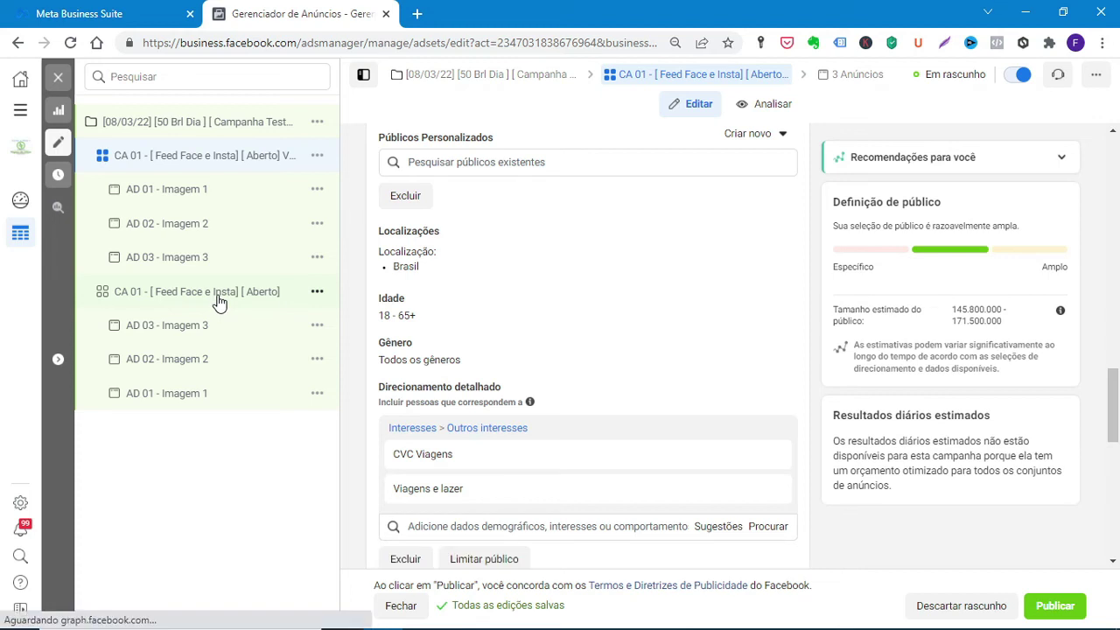
Check the original ad set's audience and placements, and rename it as "CA 01 - [ Auto] [ Aberto]".
left_click(218, 301)
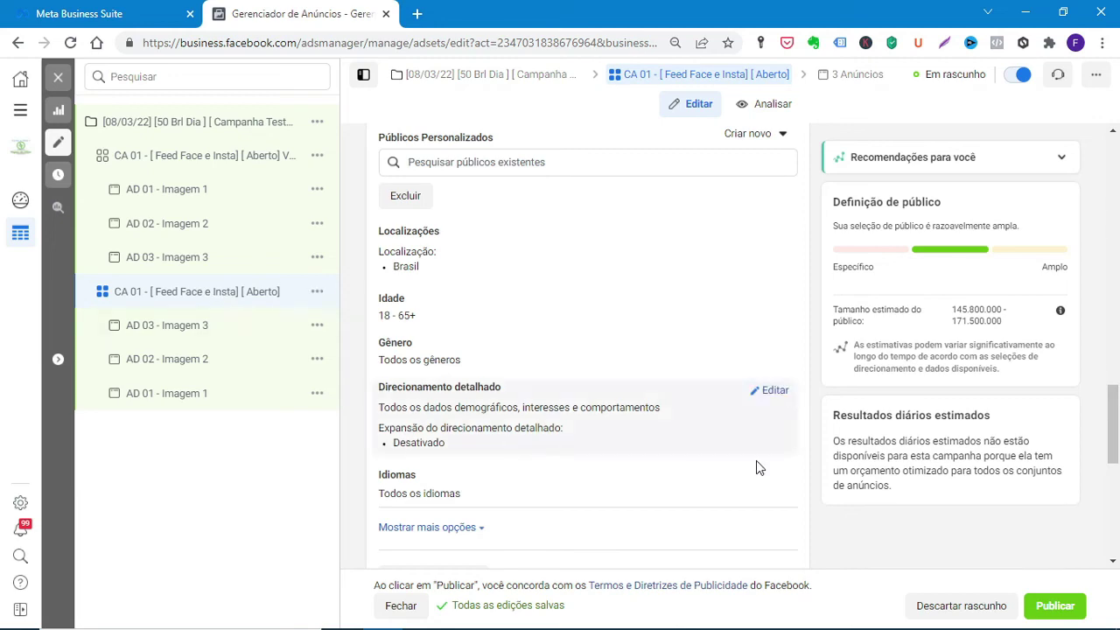
mouse_move(1116, 427)
left_mouse_down()
mouse_move(1116, 332)
mouse_move(1111, 418)
left_mouse_up()
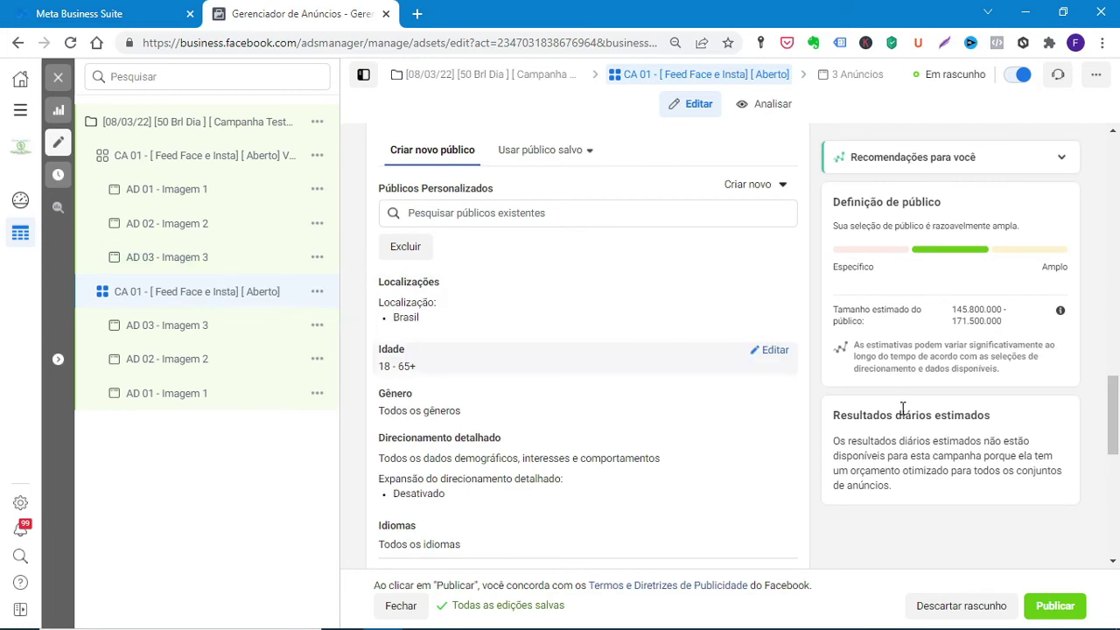
left_click_drag(1109, 425, 1112, 507)
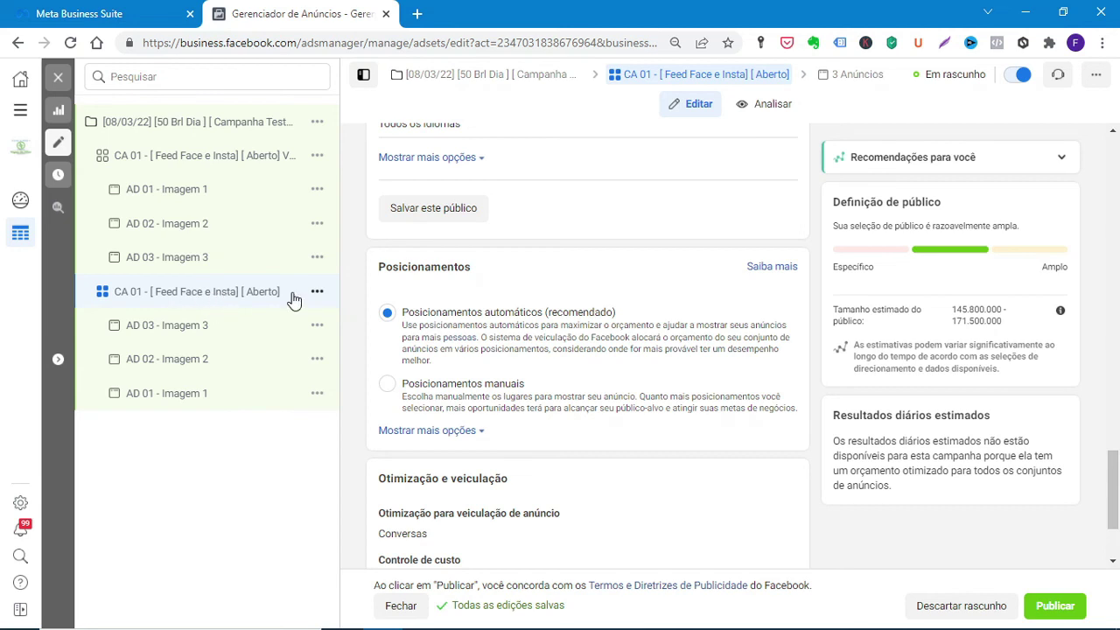
left_click_drag(1115, 499, 1117, 175)
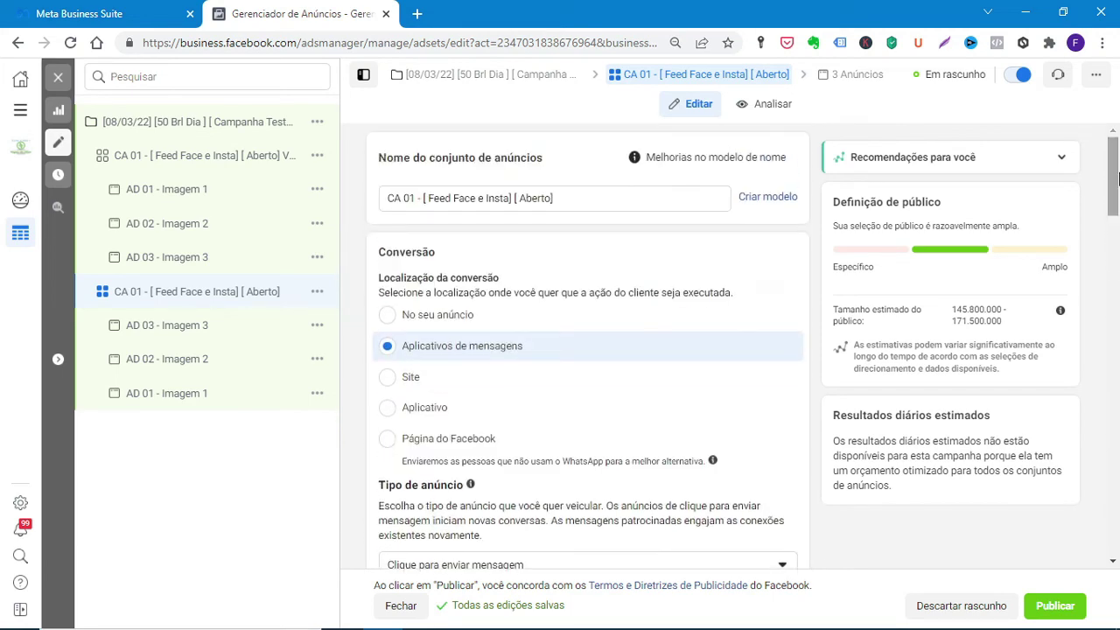
left_click(517, 196)
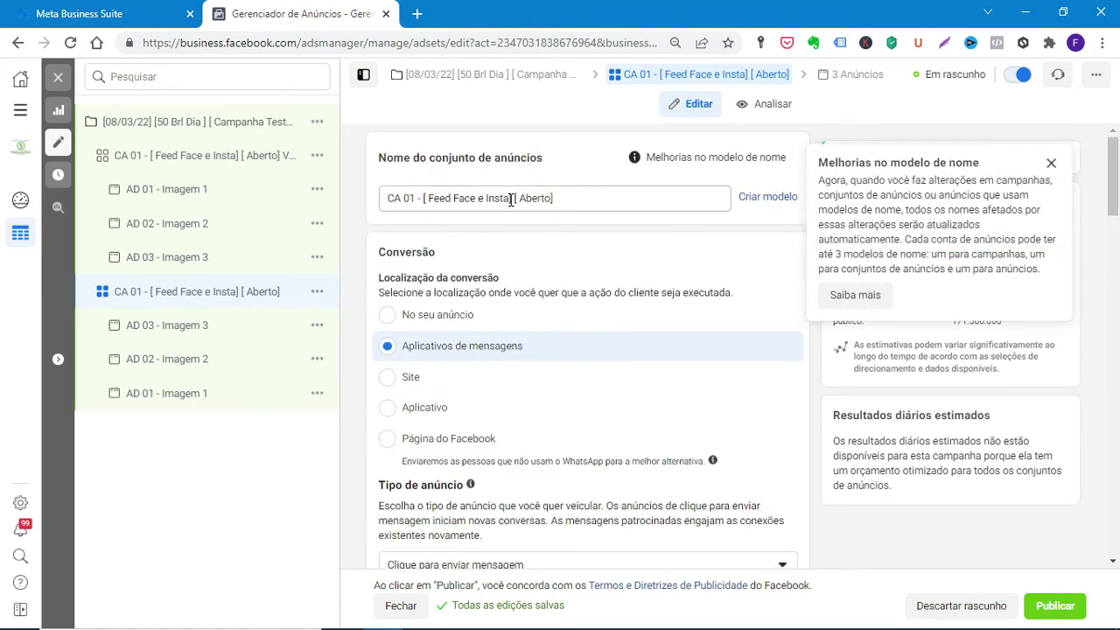
left_click_drag(512, 198, 428, 199)
type("Auto")
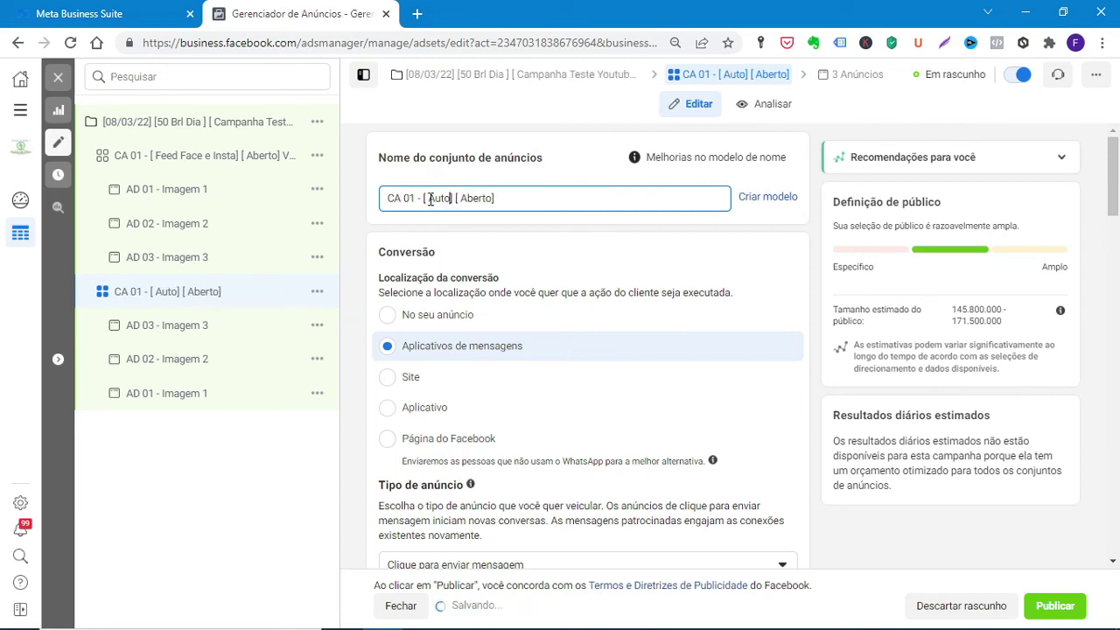
Rename the duplicated ad set as "CA 01 - [ Auto] [ Aberto] Viagens".
left_click(223, 163)
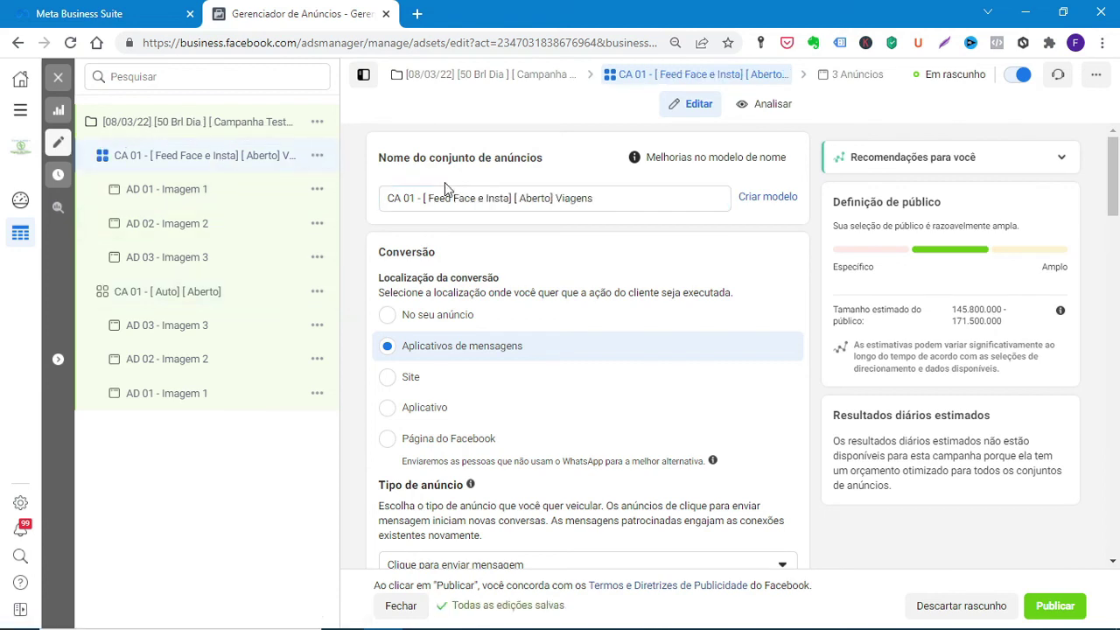
left_click_drag(513, 199, 428, 199)
type("Auto")
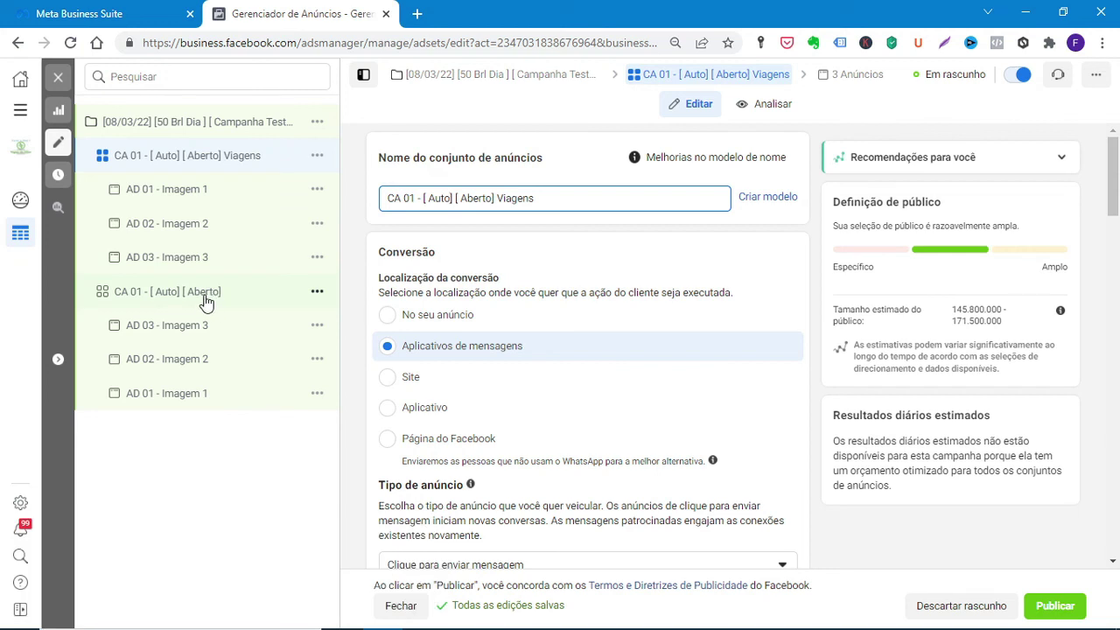
Review the Viagens ad set's conversion, detailed targeting and placement settings, and open the parent campaign.
left_click(230, 157)
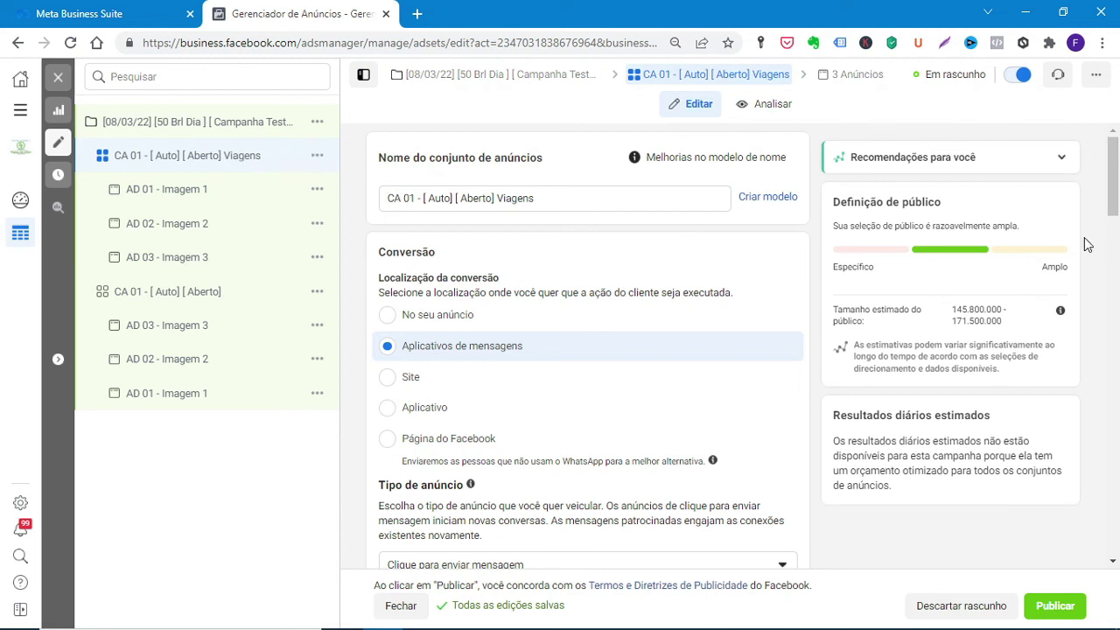
left_click_drag(1114, 203, 1113, 238)
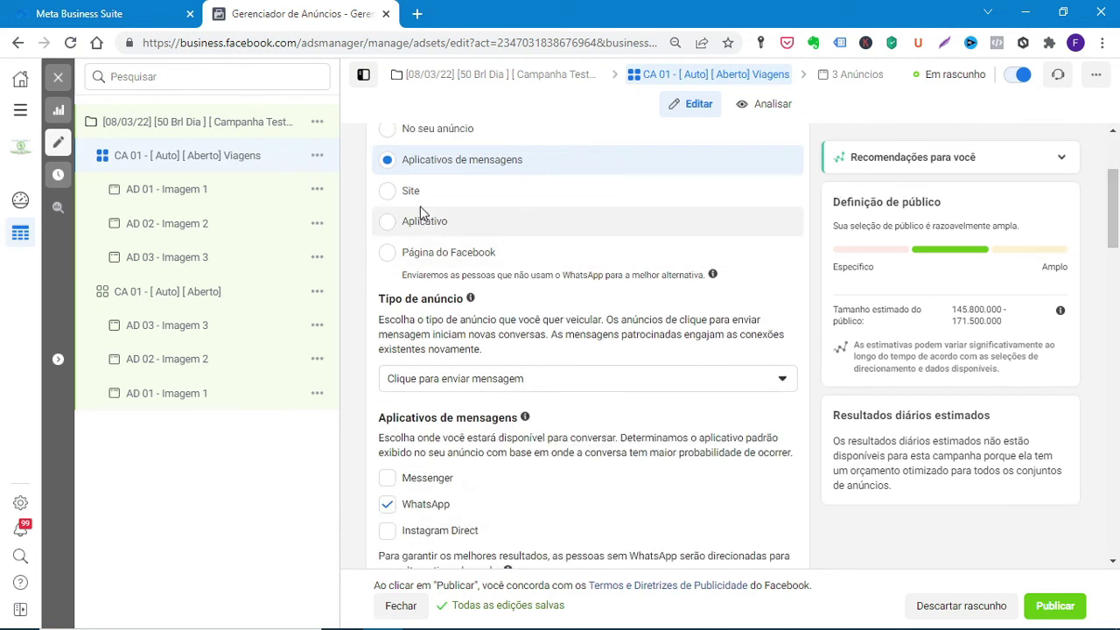
left_click(318, 158)
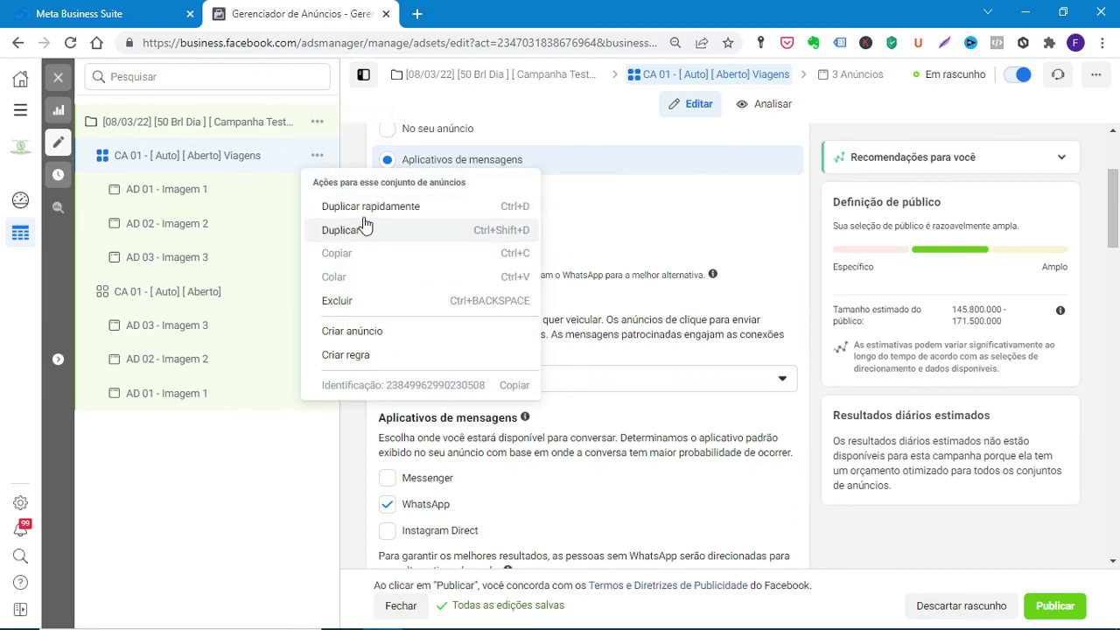
left_click(376, 116)
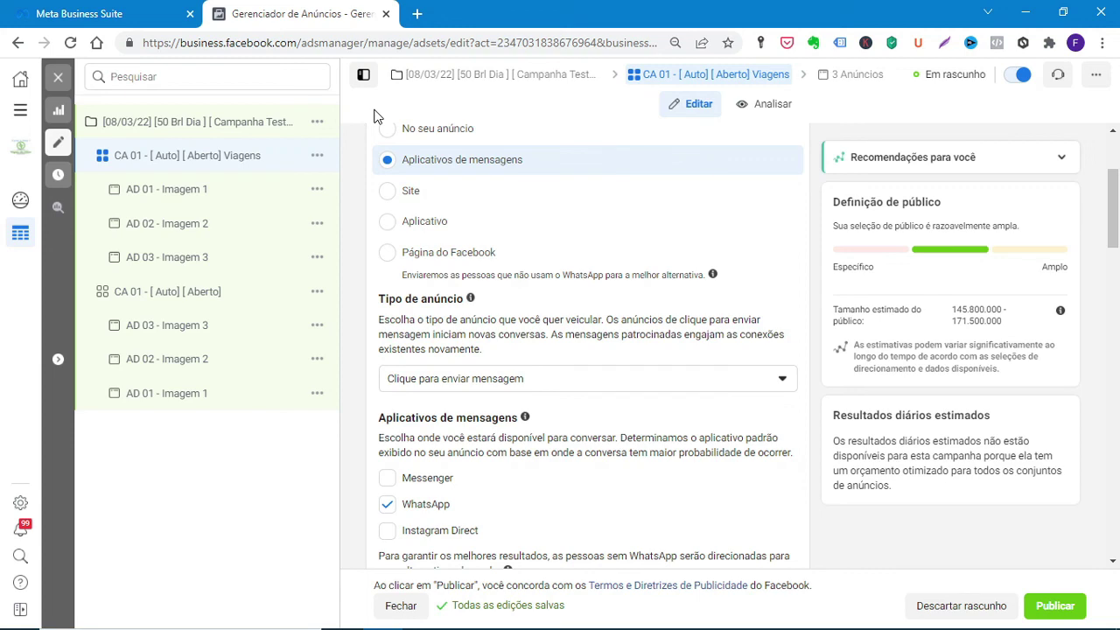
left_click_drag(1112, 229, 1085, 497)
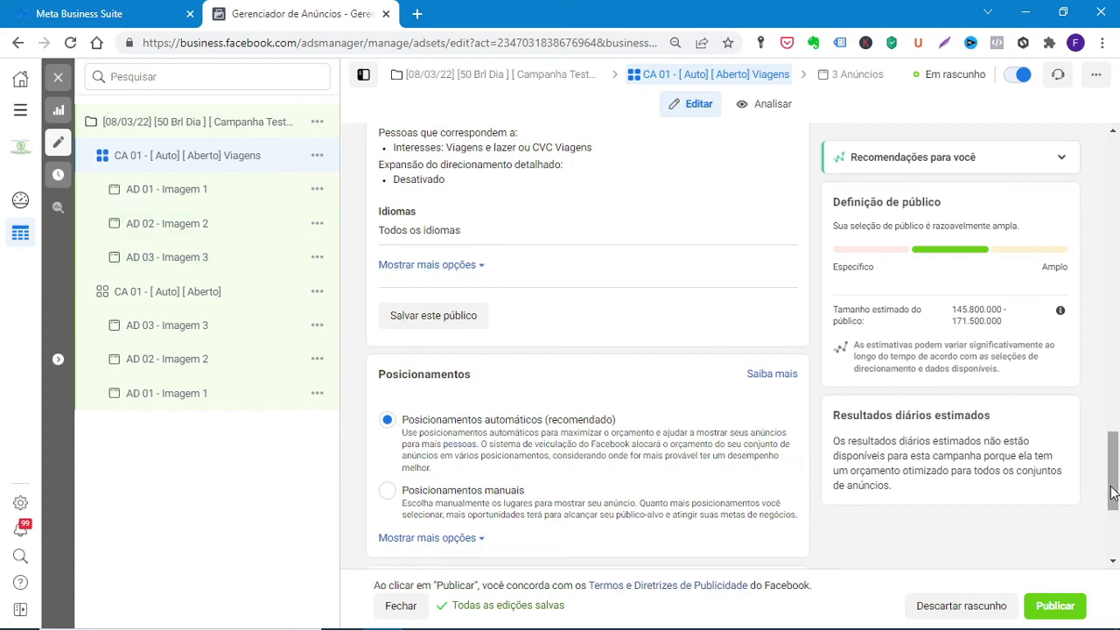
left_click_drag(1115, 494, 1115, 450)
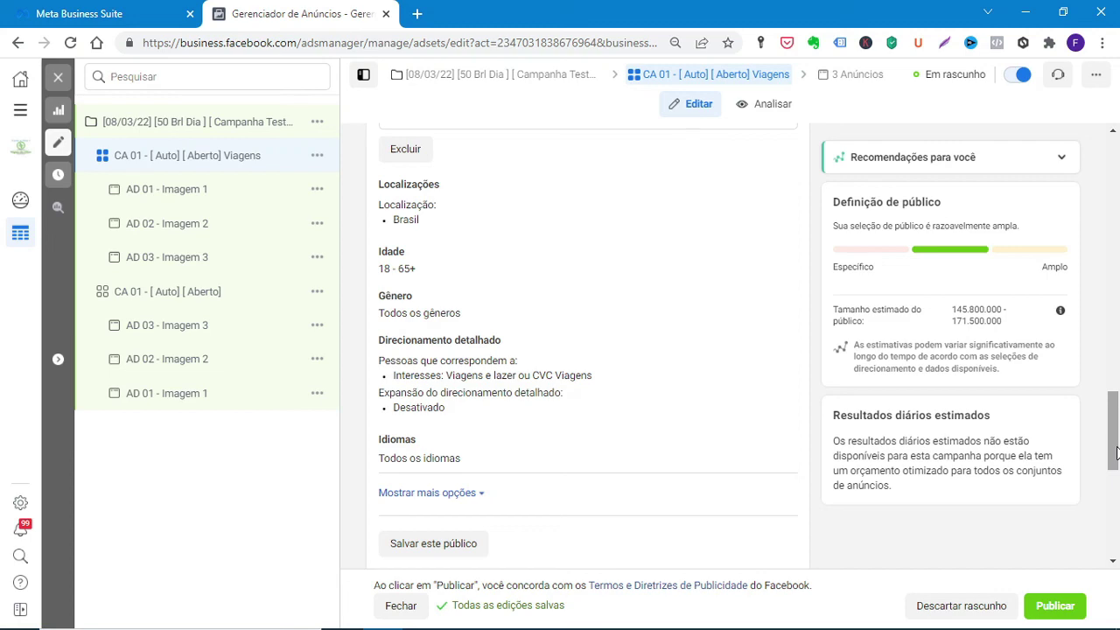
left_click_drag(1115, 452, 1115, 155)
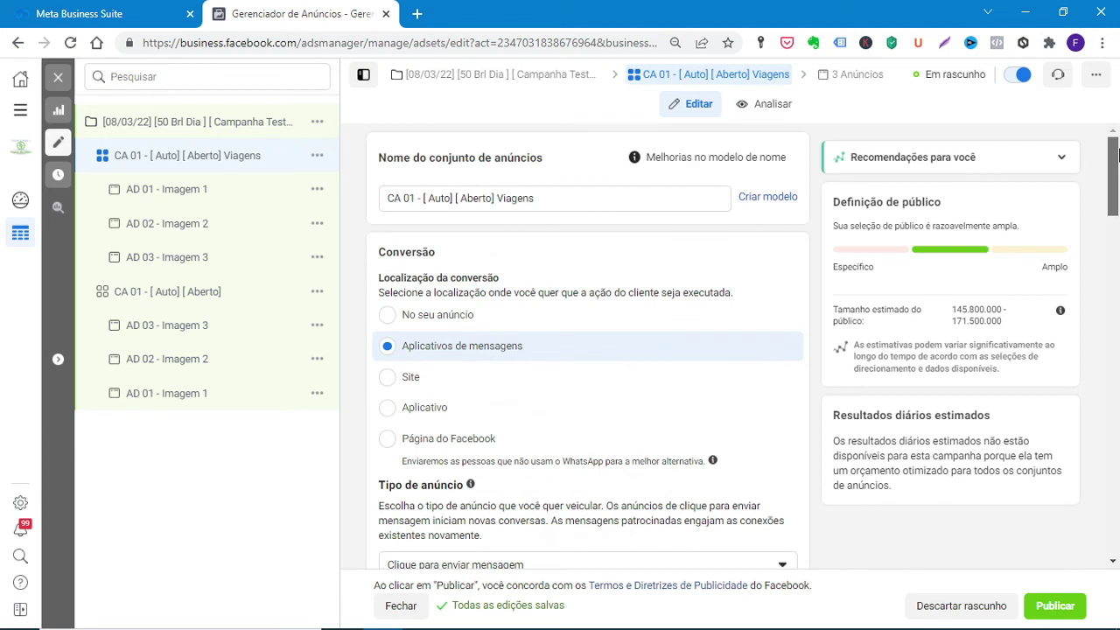
left_click(223, 114)
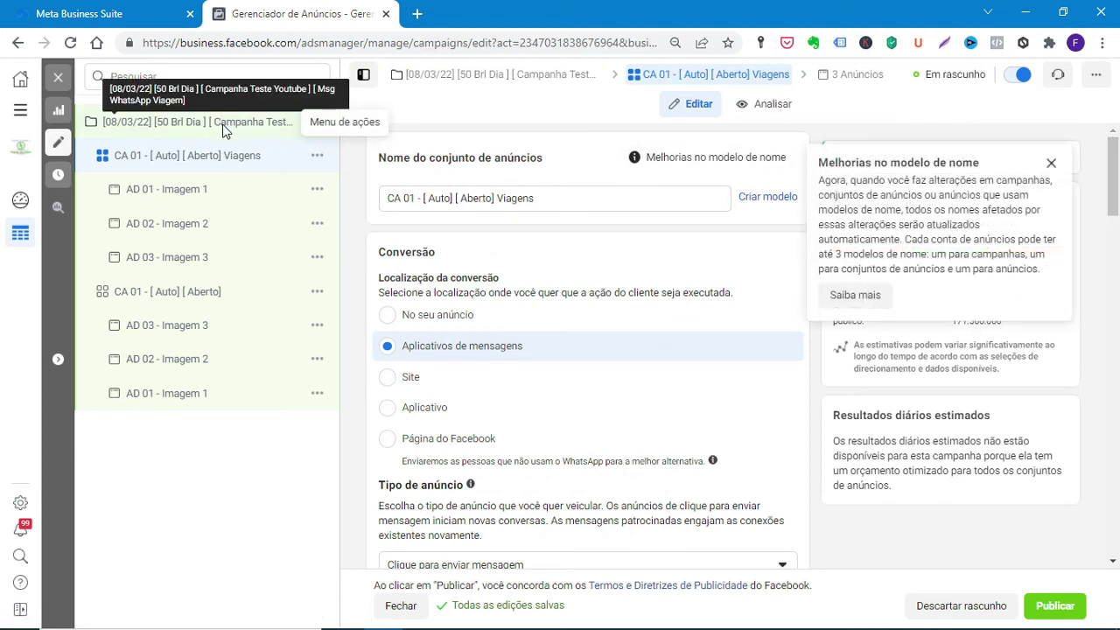